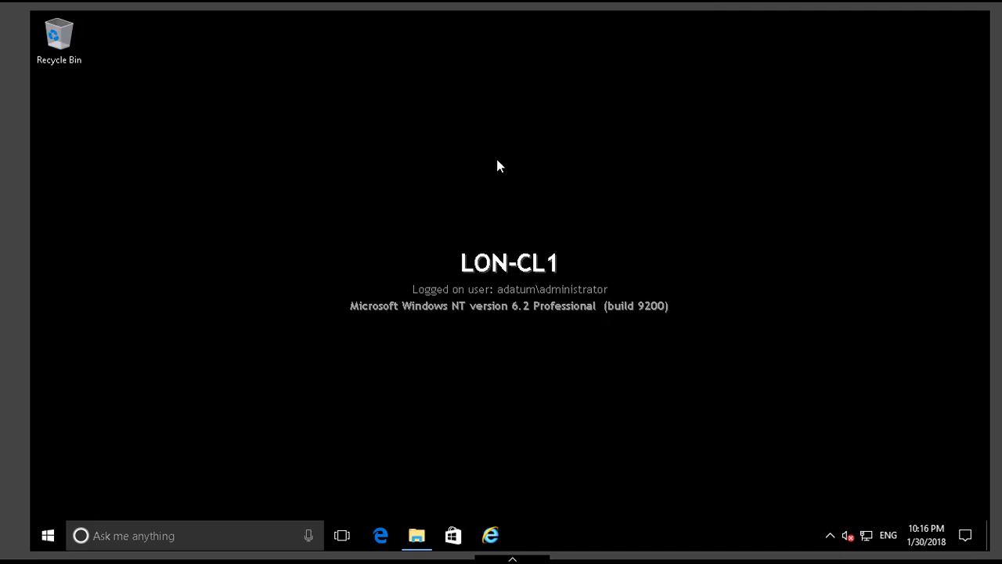
Launch the MicrosoftDeploymentToolkit2013_x64.msi installer from the MDT2013 folder on the Allfiles (E:) drive.
{"action": "left_click", "coordinate": [416, 537]}
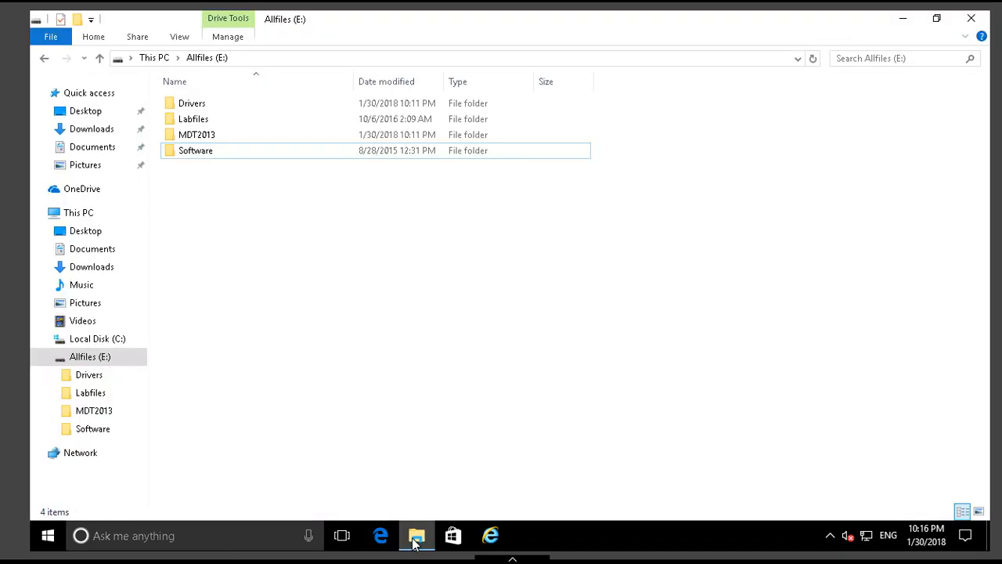
{"action": "double_click", "coordinate": [216, 142]}
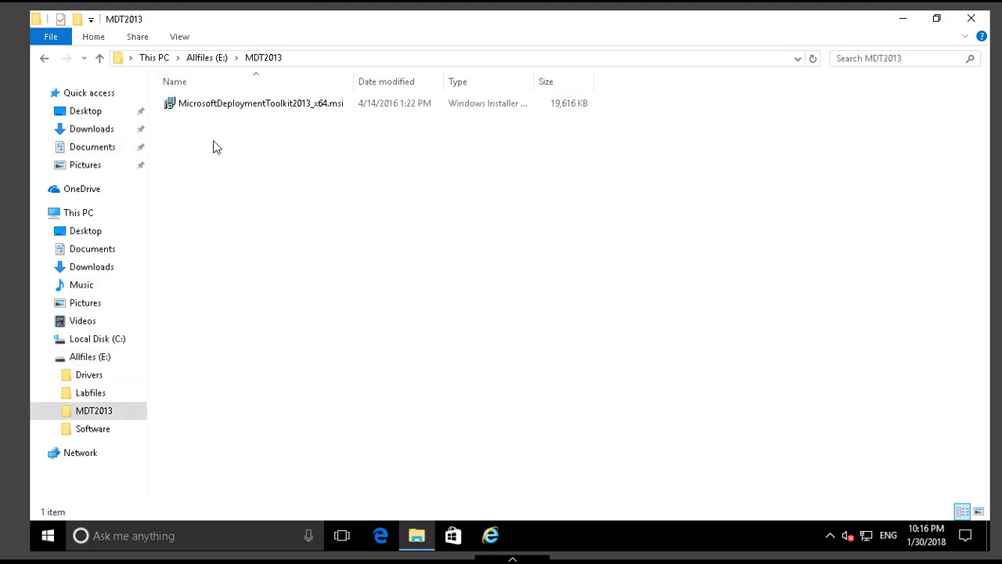
{"action": "double_click", "coordinate": [244, 110]}
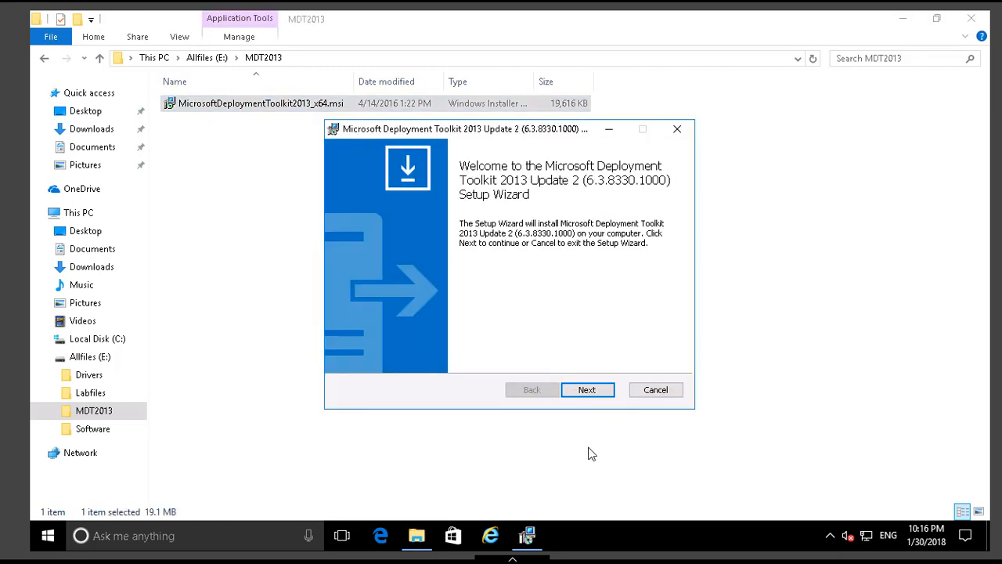
Install Microsoft Deployment Toolkit 2013 Update 2, accepting the license terms and keeping the default features, location and non-participation in the Customer Experience Improvement Program.
{"action": "left_click", "coordinate": [589, 392]}
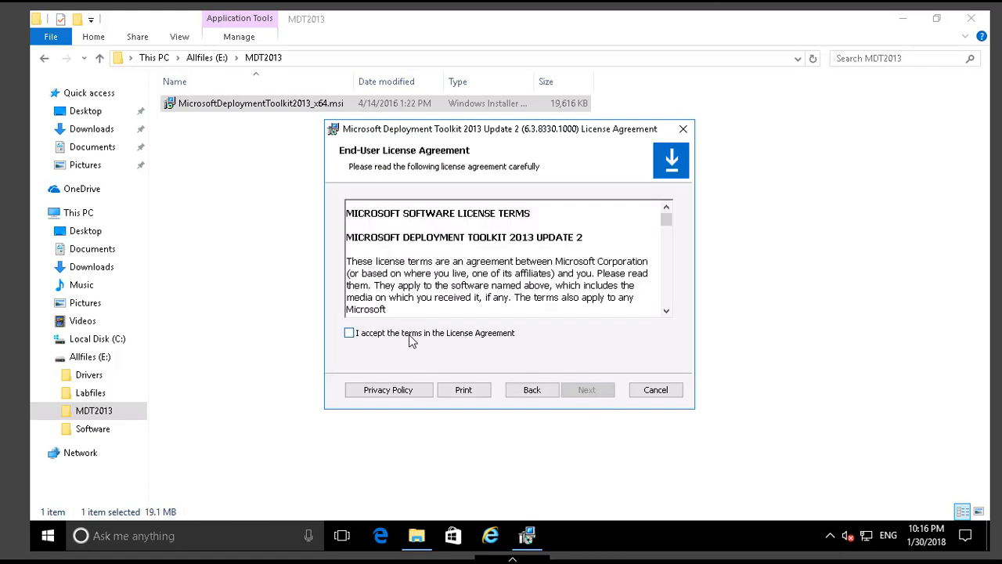
{"action": "left_click", "coordinate": [413, 337]}
{"action": "left_click", "coordinate": [581, 391]}
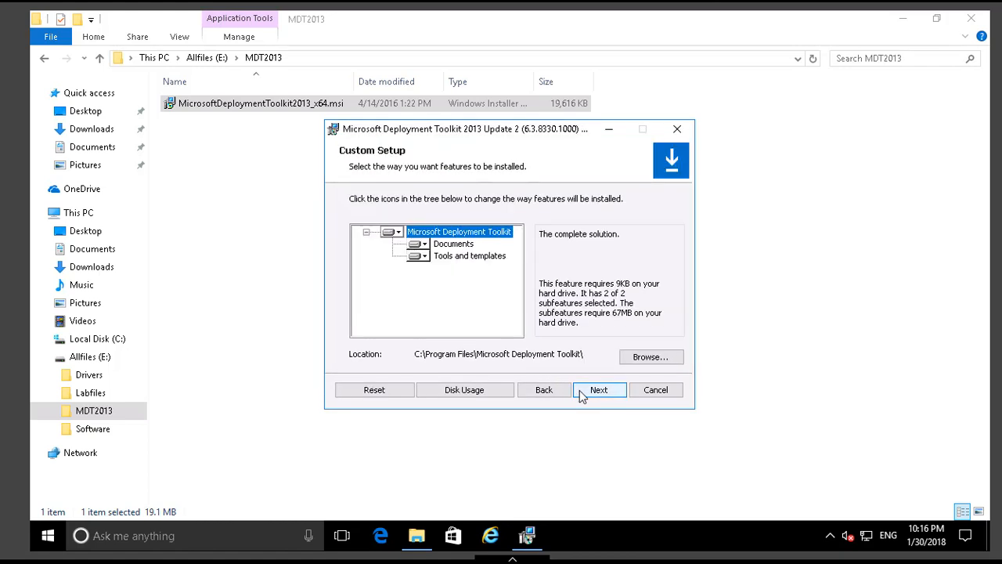
{"action": "left_click", "coordinate": [580, 392]}
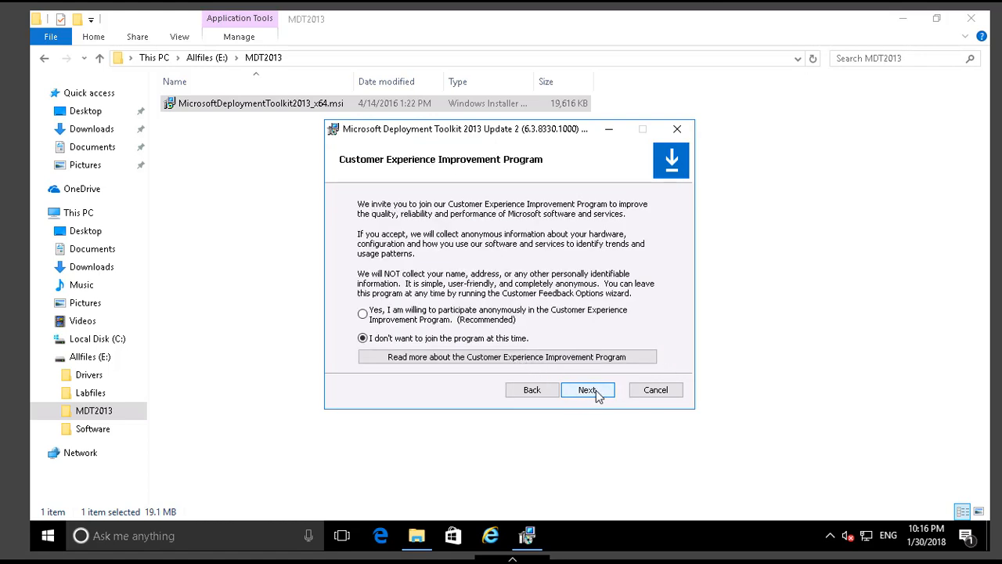
{"action": "left_click", "coordinate": [591, 391]}
{"action": "left_click", "coordinate": [596, 390]}
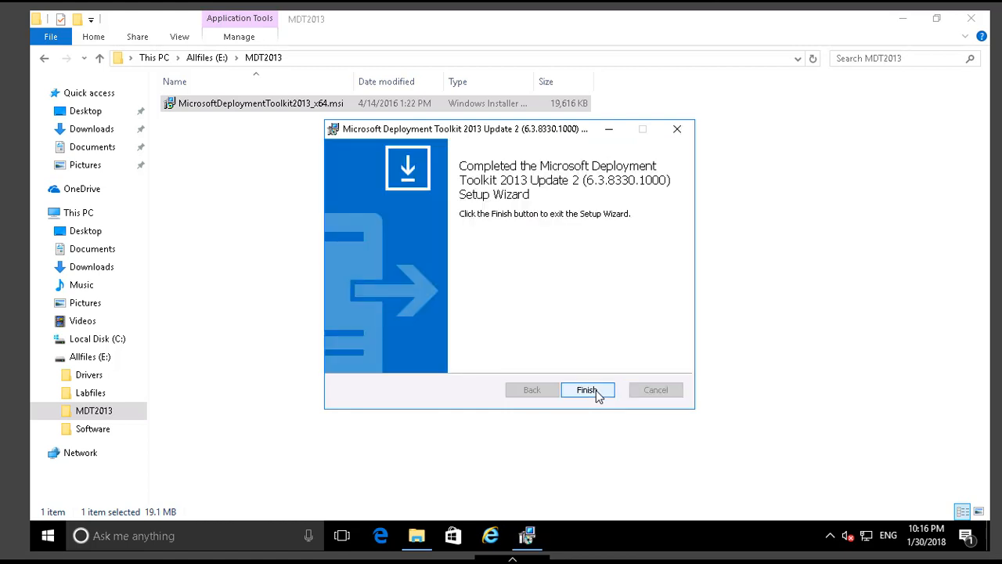
{"action": "left_click", "coordinate": [595, 390]}
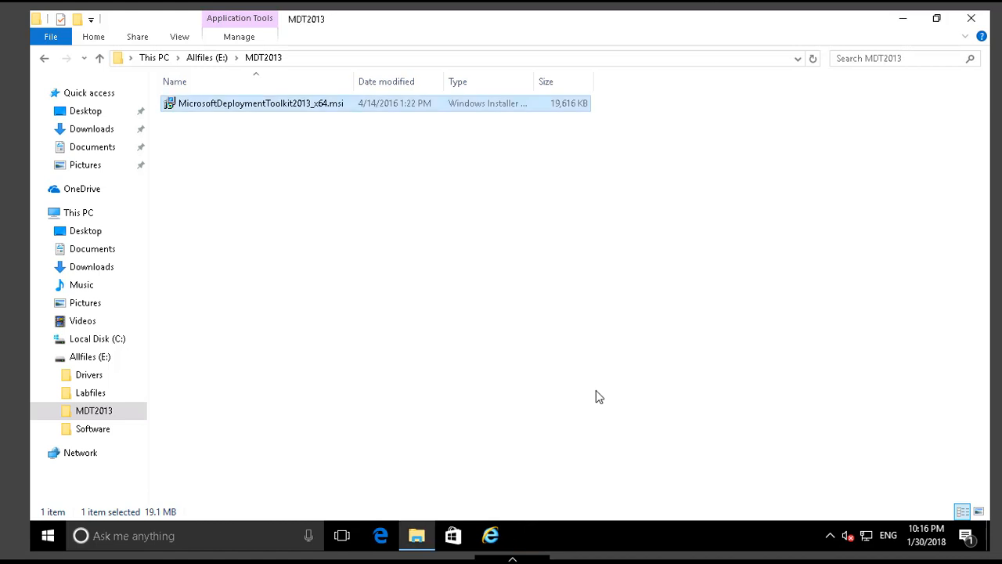
Minimize the folder window and start Deployment Workbench from the installed Microsoft Deployment Toolkit programs.
{"action": "left_click", "coordinate": [904, 20]}
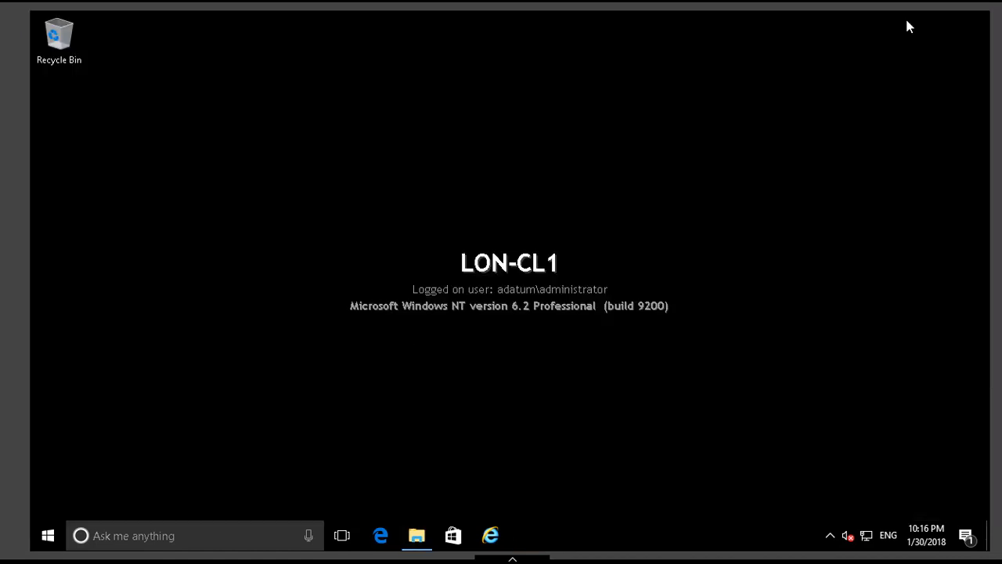
{"action": "left_click", "coordinate": [47, 537]}
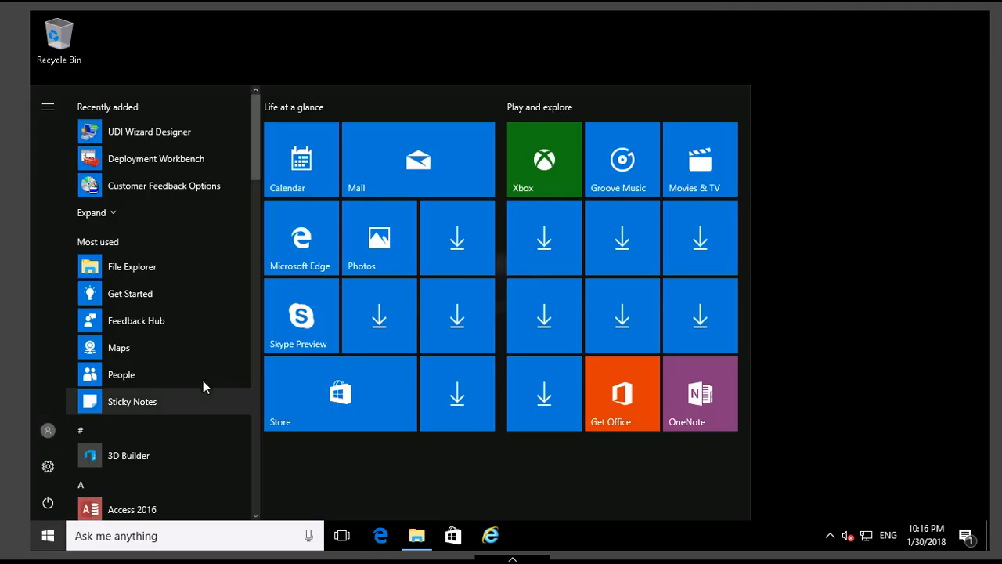
{"action": "scroll", "coordinate": [190, 397], "scroll_direction": "down", "scroll_amount": 15}
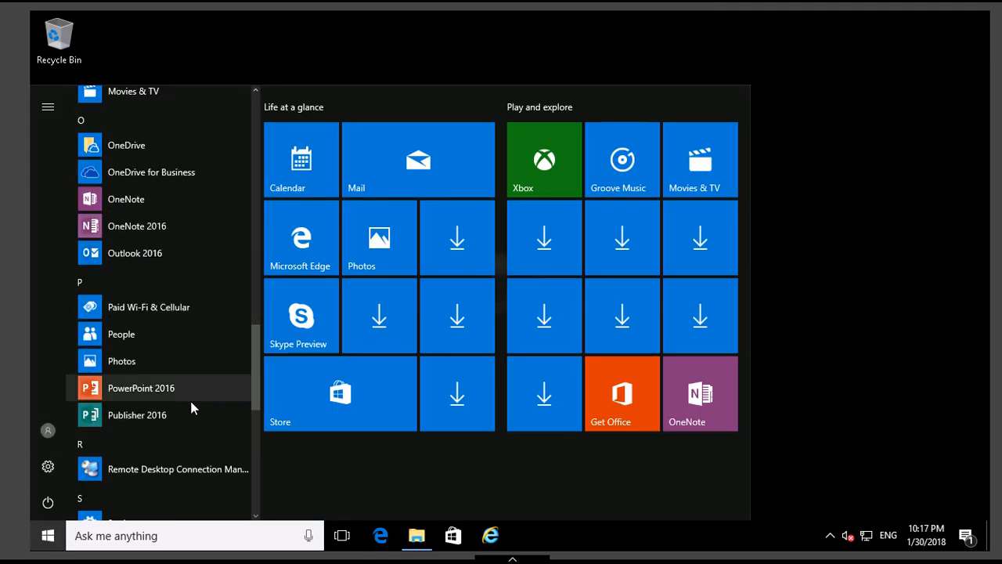
{"action": "scroll", "coordinate": [253, 339], "scroll_direction": "up", "scroll_amount": 3}
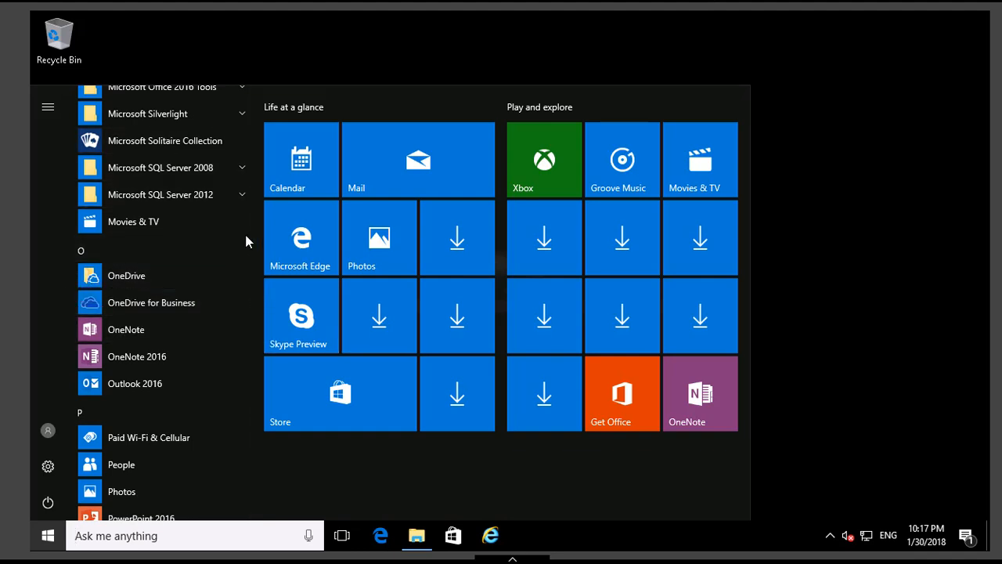
{"action": "scroll", "coordinate": [253, 285], "scroll_direction": "up", "scroll_amount": 3}
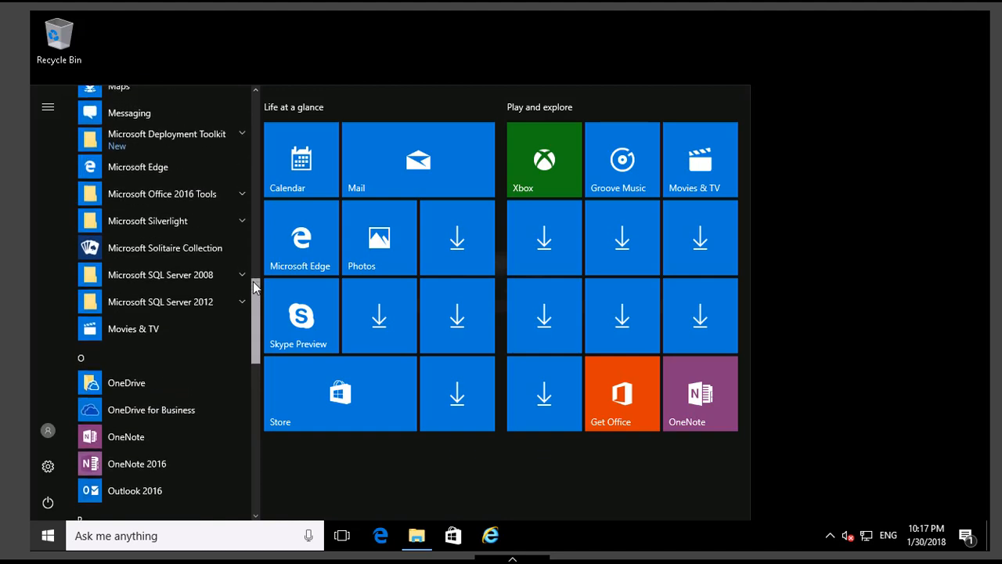
{"action": "left_click", "coordinate": [229, 151]}
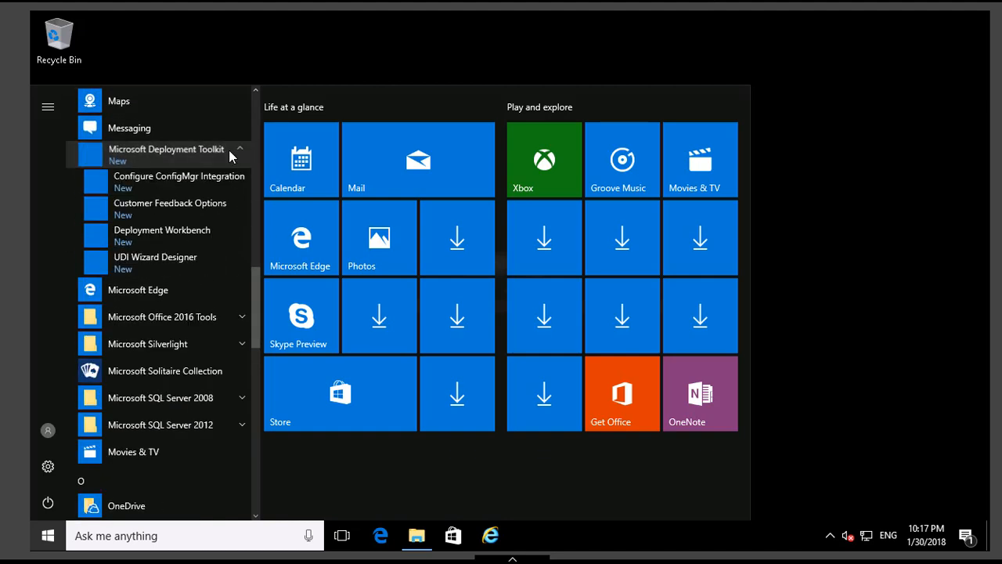
{"action": "left_click", "coordinate": [172, 235]}
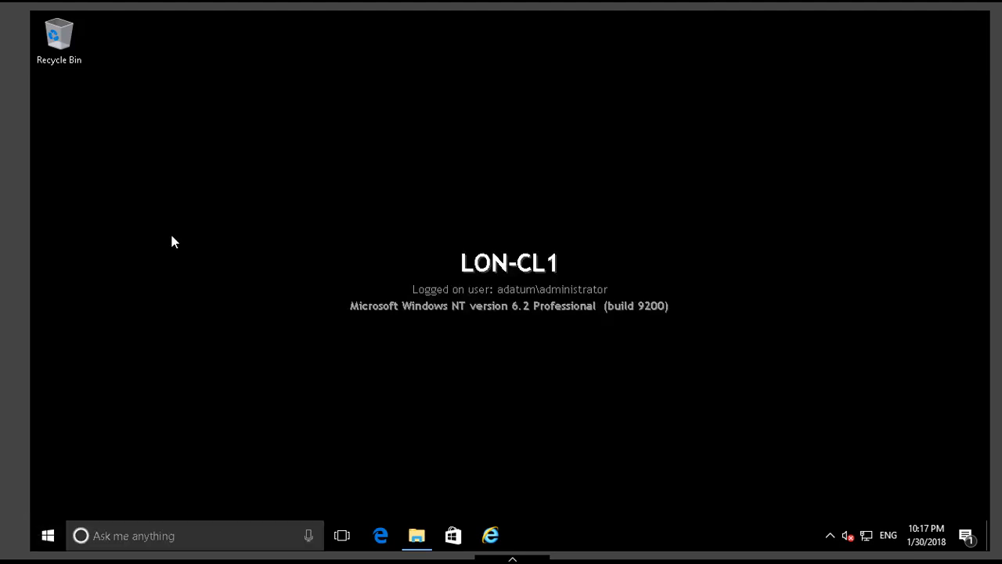
{"action": "mouse_move", "coordinate": [586, 559]}
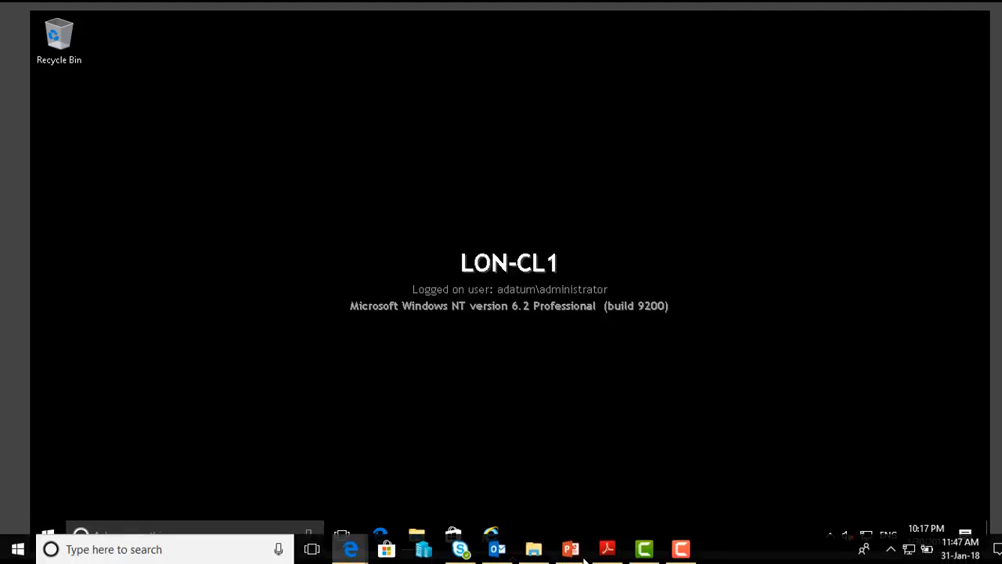
{"action": "left_click", "coordinate": [682, 550]}
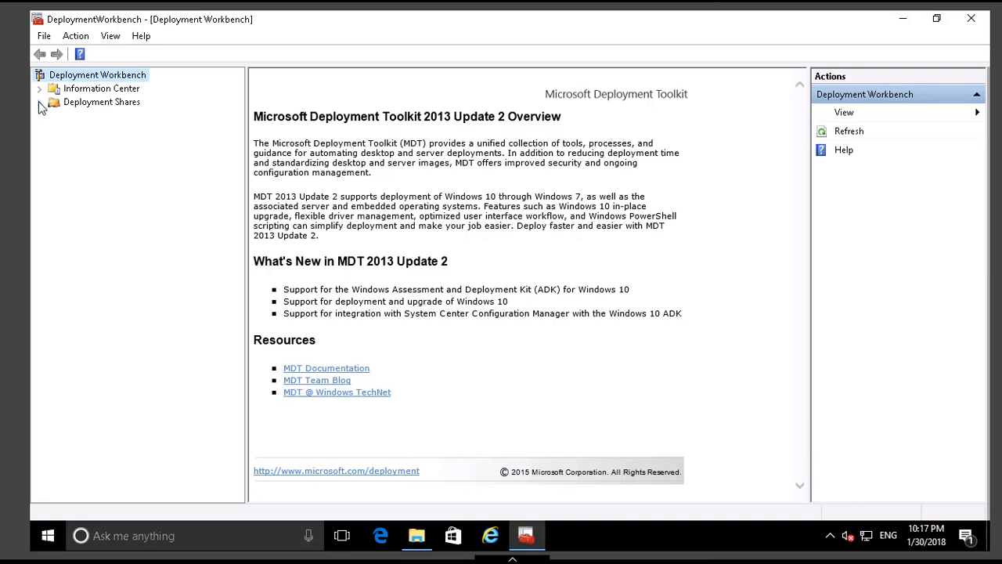
Start a new deployment share with the path C:\DeploymentShare and the share name DeploymentShare$.
{"action": "left_click", "coordinate": [94, 106]}
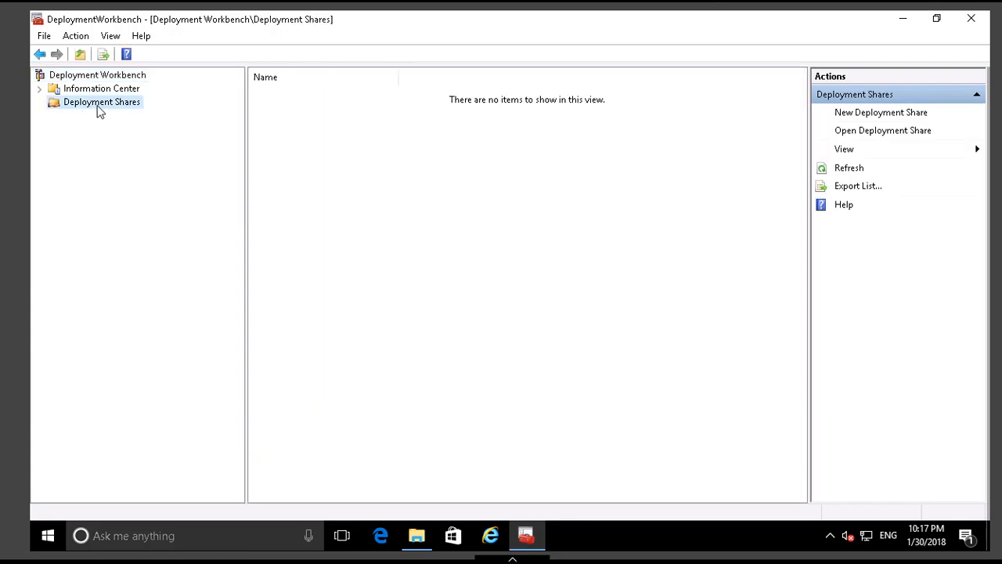
{"action": "right_click", "coordinate": [100, 112]}
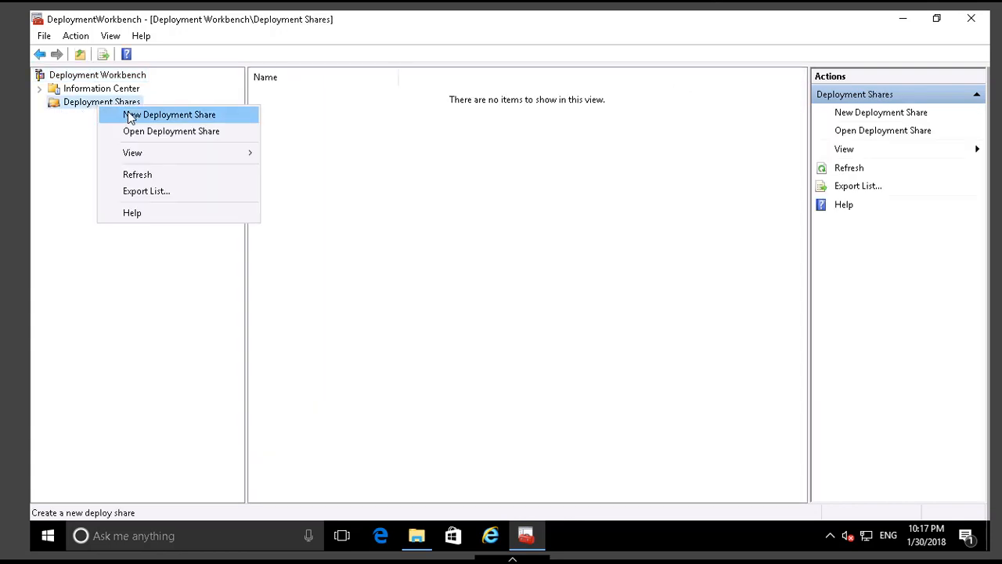
{"action": "left_click", "coordinate": [167, 117]}
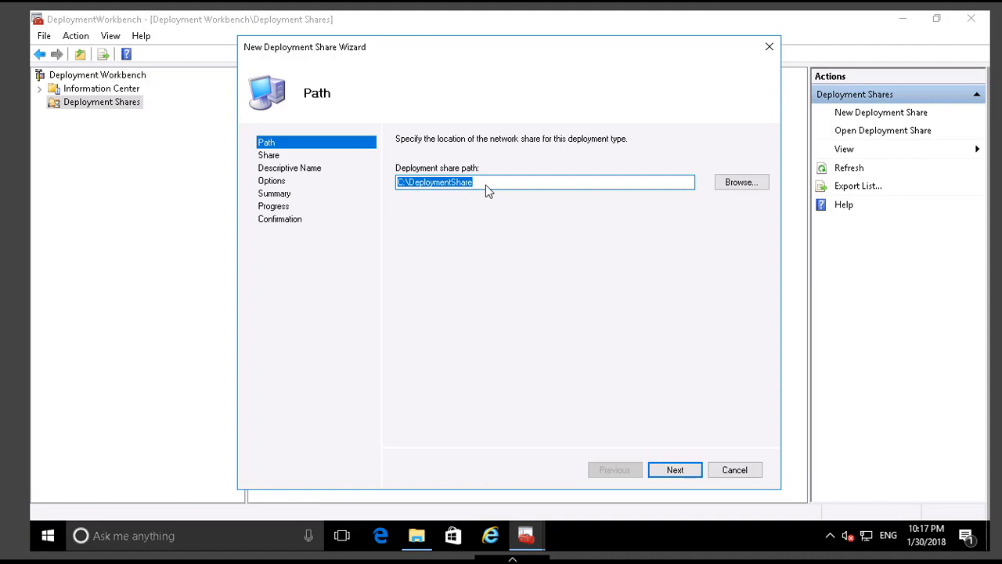
{"action": "left_click", "coordinate": [675, 470]}
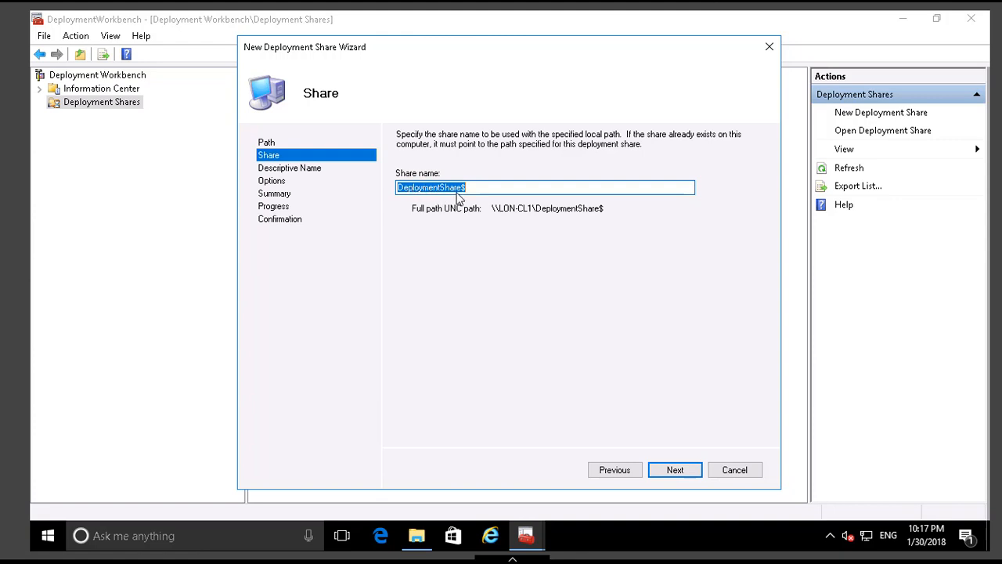
{"action": "left_click", "coordinate": [673, 470]}
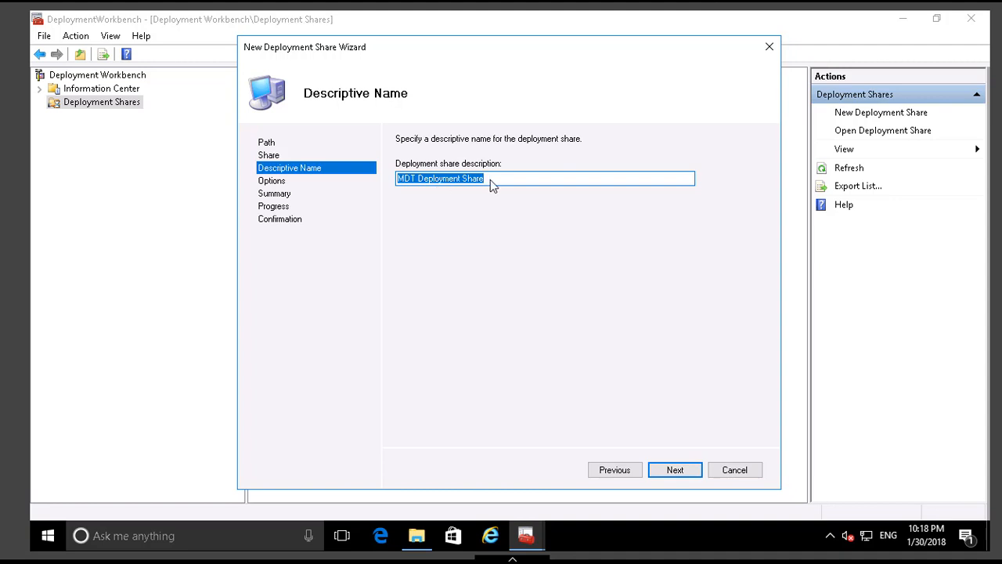
Describe the deployment share as "Windows 10 share", keep the default deployment options, and create the share.
{"action": "type", "text": "Wind"}
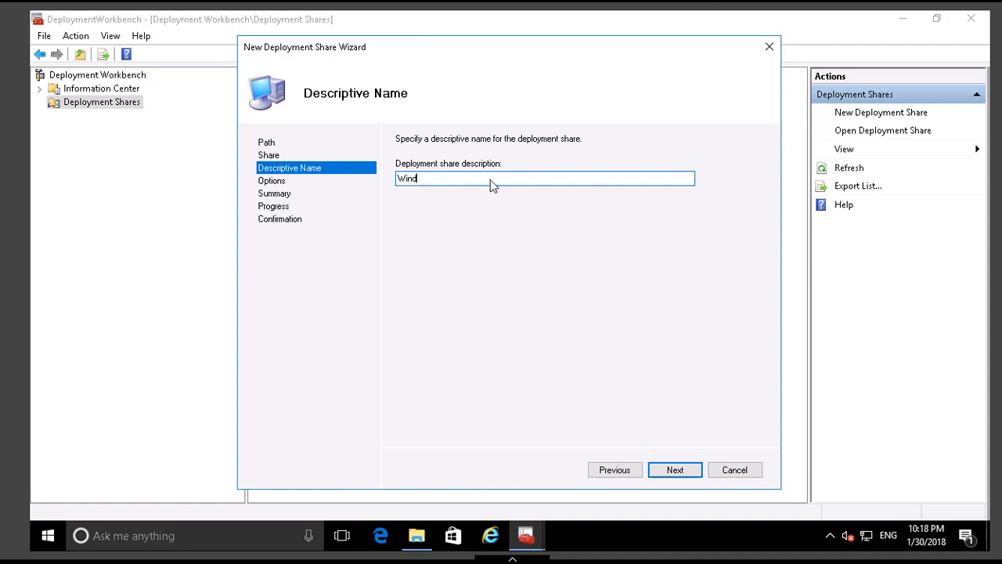
{"action": "type", "text": "ows 10 share"}
{"action": "left_click", "coordinate": [675, 473]}
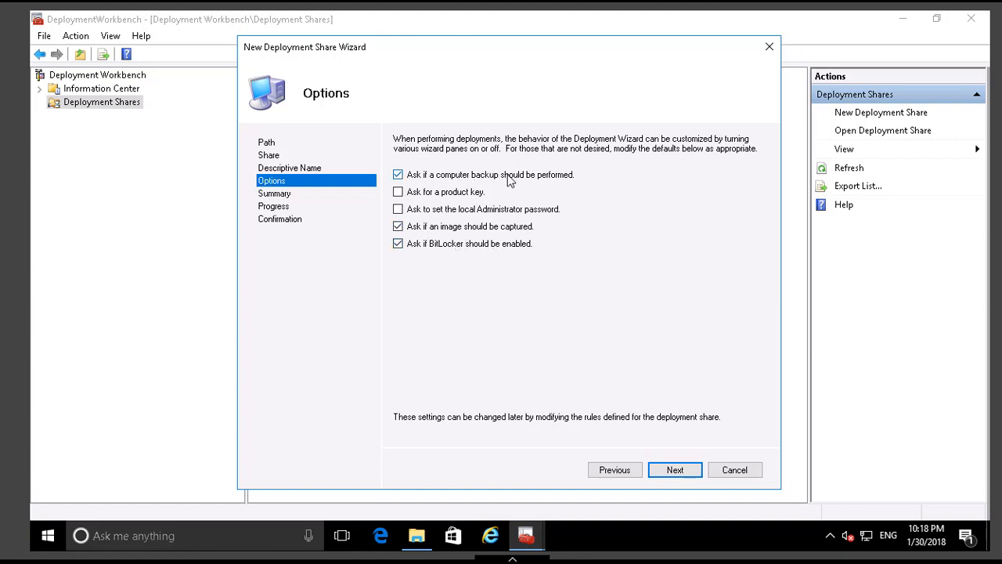
{"action": "left_click", "coordinate": [674, 471]}
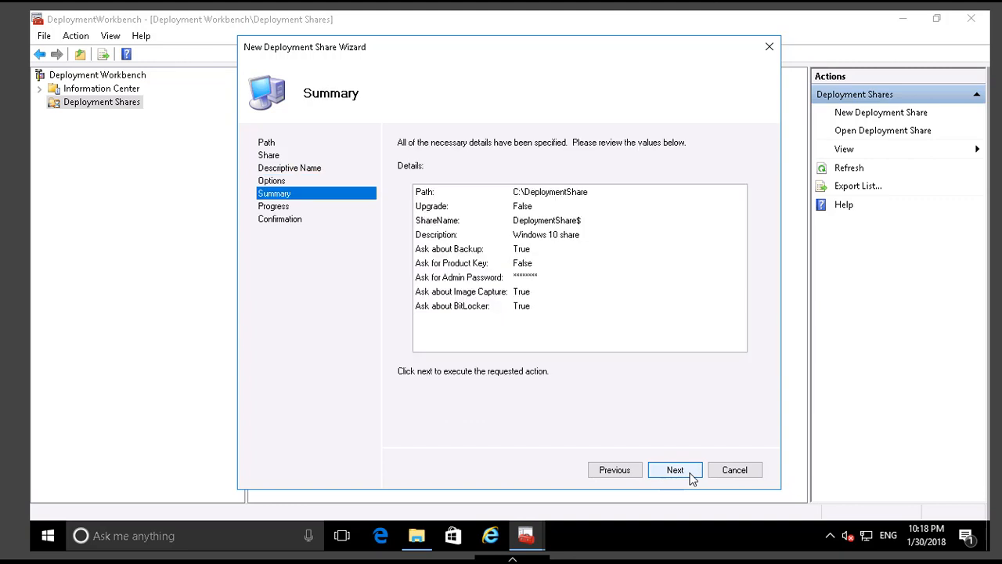
{"action": "left_click", "coordinate": [690, 475]}
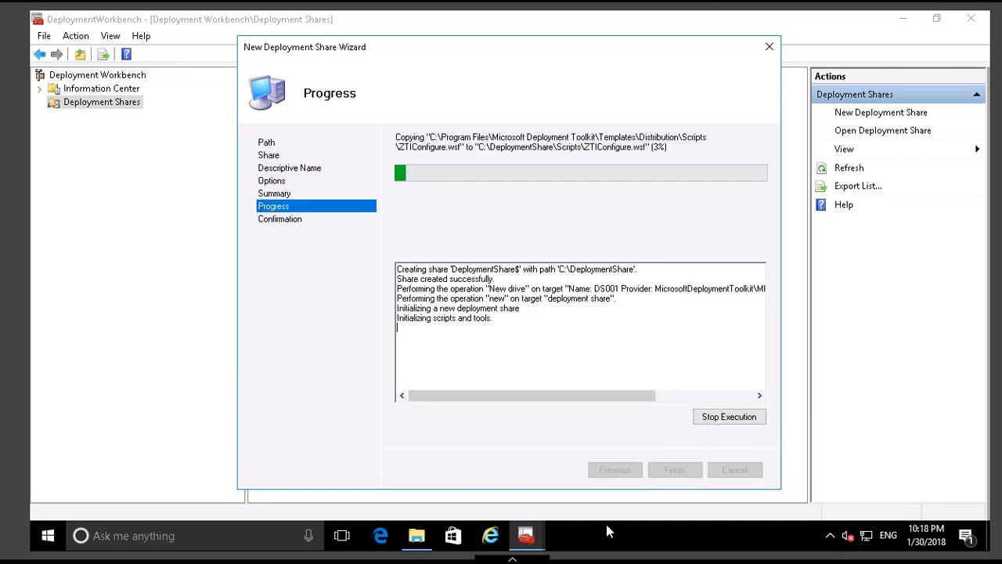
{"action": "mouse_move", "coordinate": [645, 556]}
{"action": "left_click", "coordinate": [682, 550]}
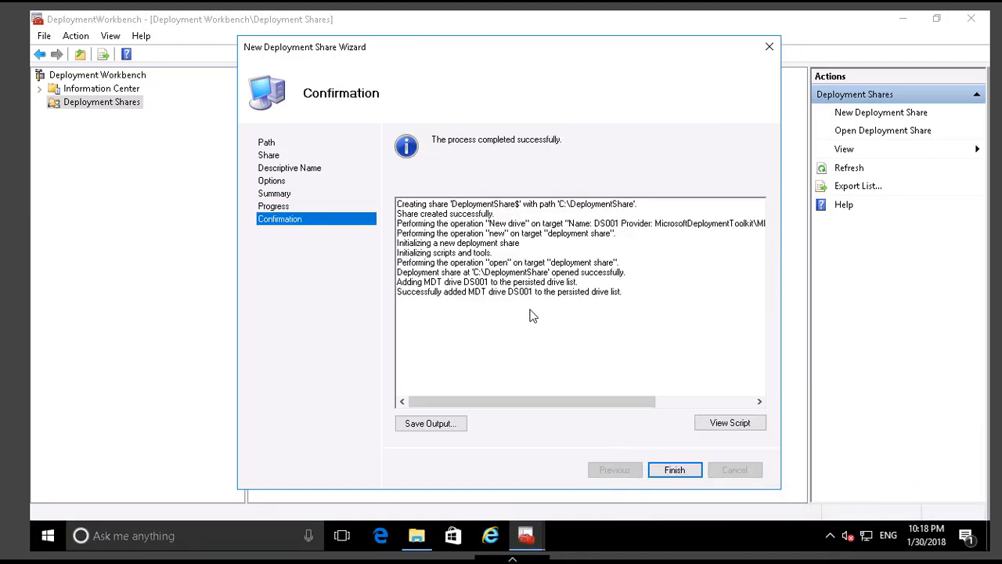
View the PowerShell script for the new deployment share, close it, and finish the wizard.
{"action": "left_click", "coordinate": [728, 425]}
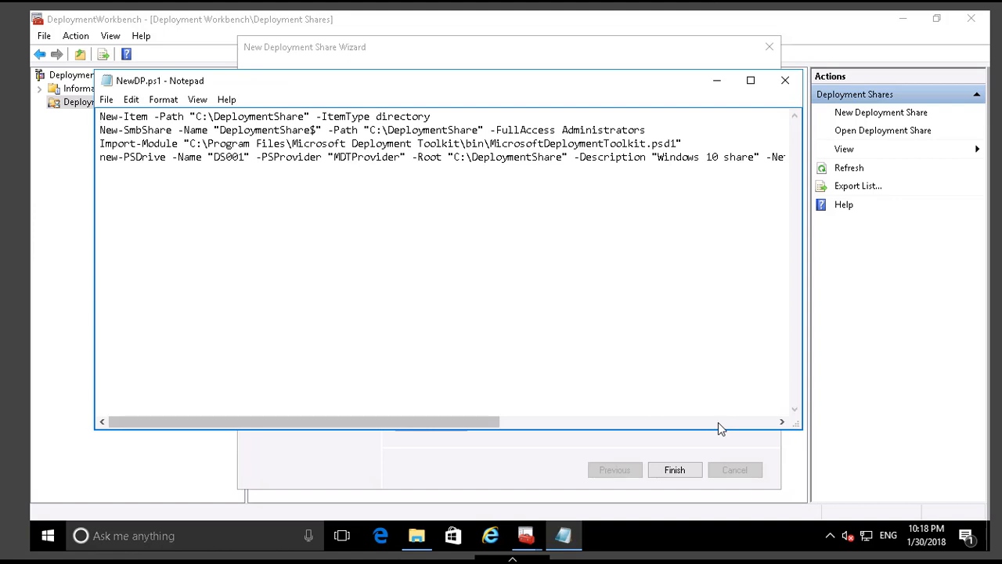
{"action": "left_click", "coordinate": [785, 81]}
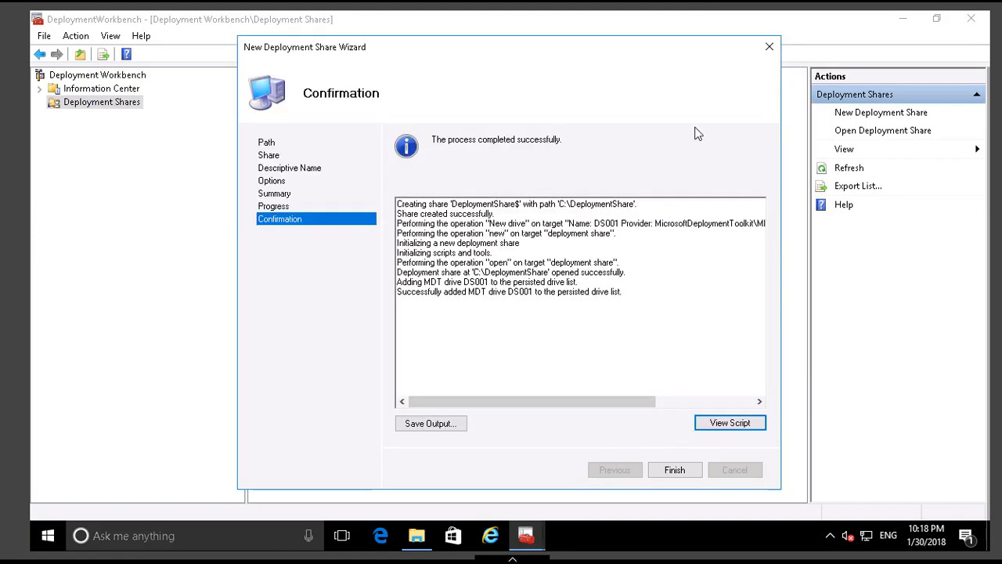
{"action": "left_click", "coordinate": [673, 470]}
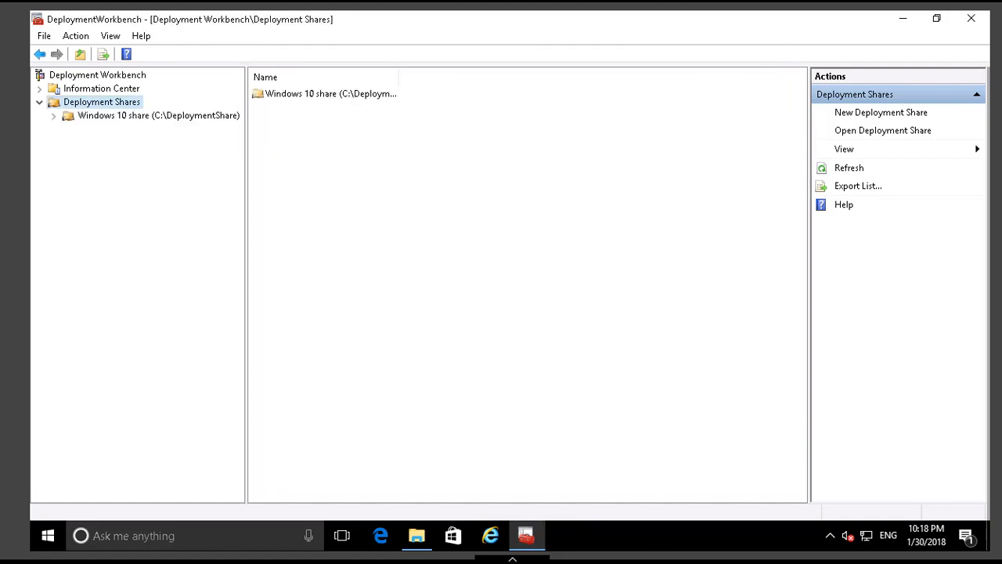
{"action": "left_click", "coordinate": [680, 553]}
{"action": "left_click", "coordinate": [941, 485]}
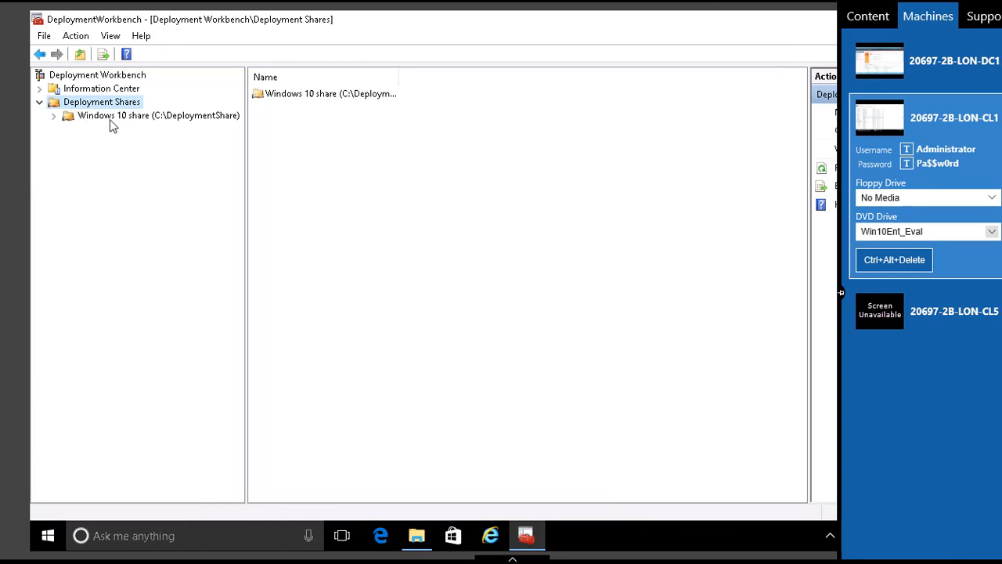
Start an operating system import in the Windows 10 share's Operating Systems folder, using a custom image file as the OS type.
{"action": "left_click", "coordinate": [53, 116]}
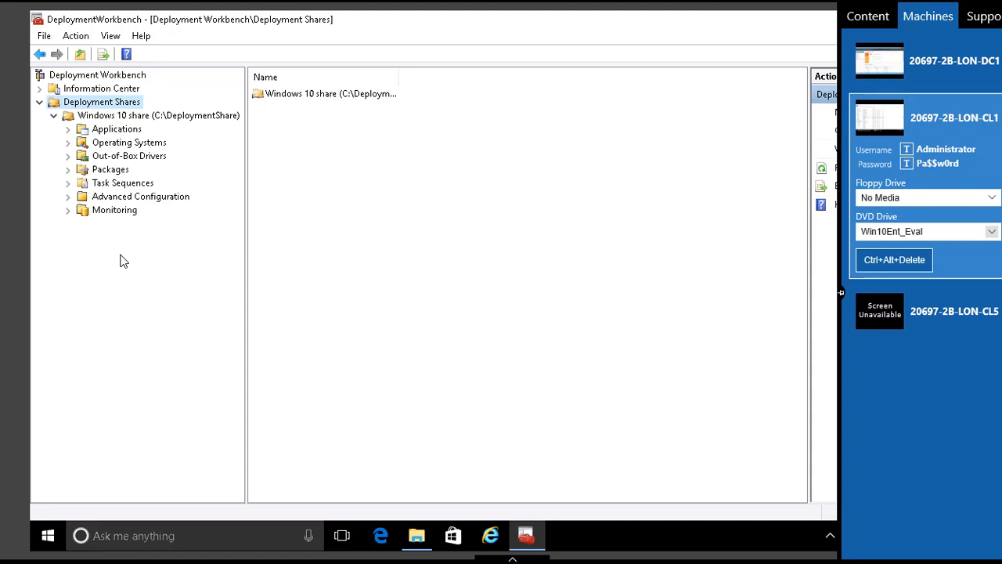
{"action": "left_click", "coordinate": [130, 145]}
{"action": "right_click", "coordinate": [132, 148]}
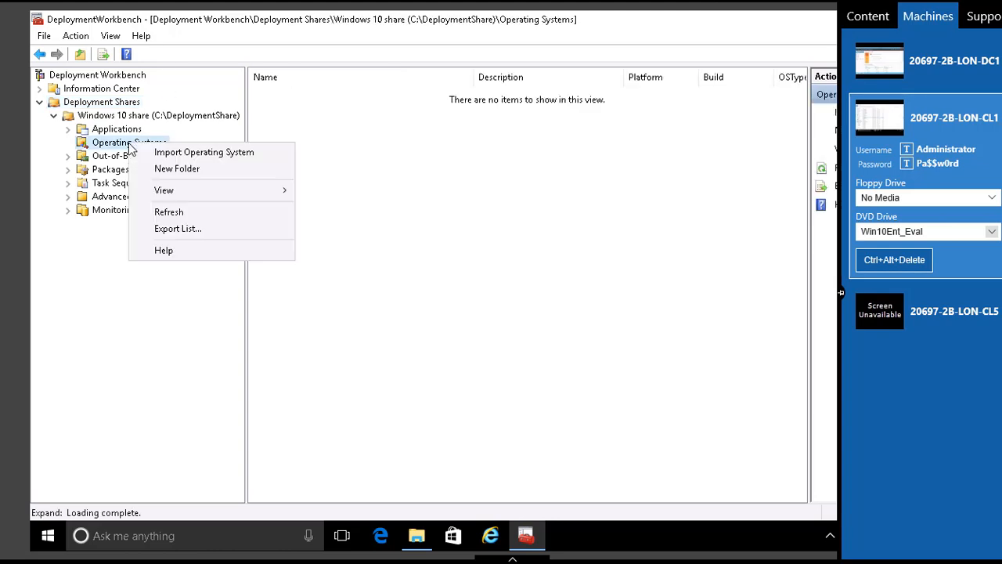
{"action": "left_click", "coordinate": [173, 156]}
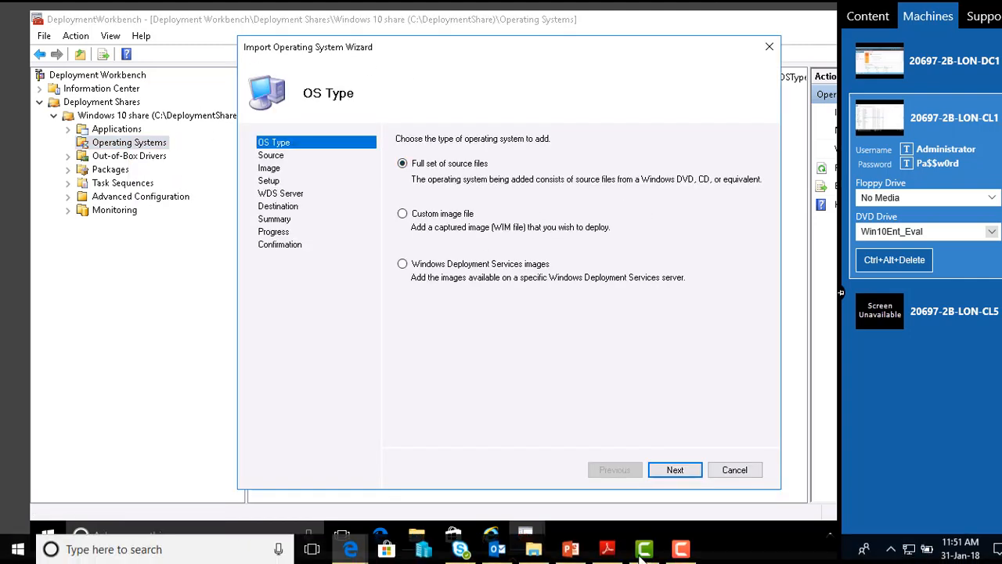
{"action": "mouse_move", "coordinate": [675, 552]}
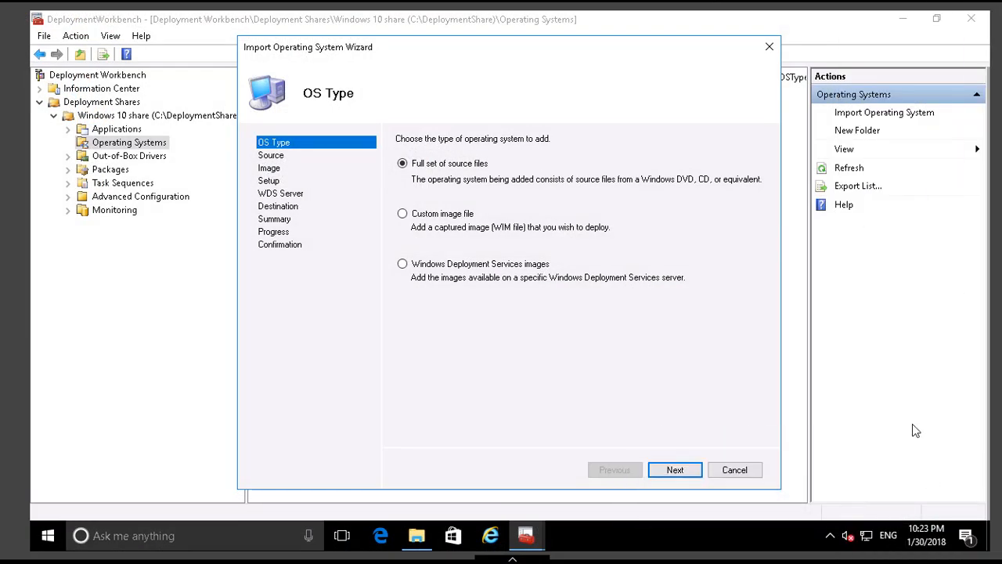
{"action": "left_click", "coordinate": [402, 214]}
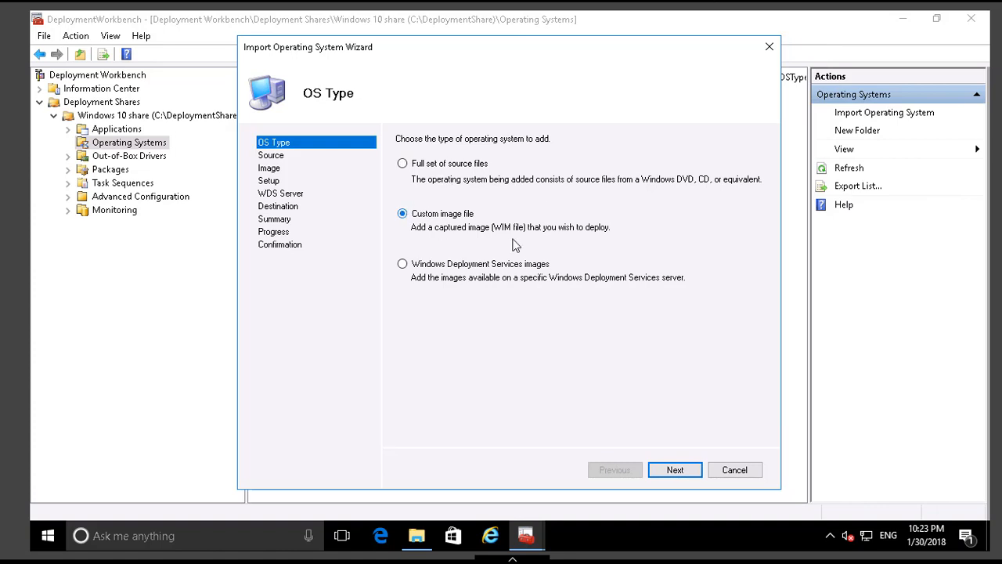
{"action": "left_click", "coordinate": [687, 472]}
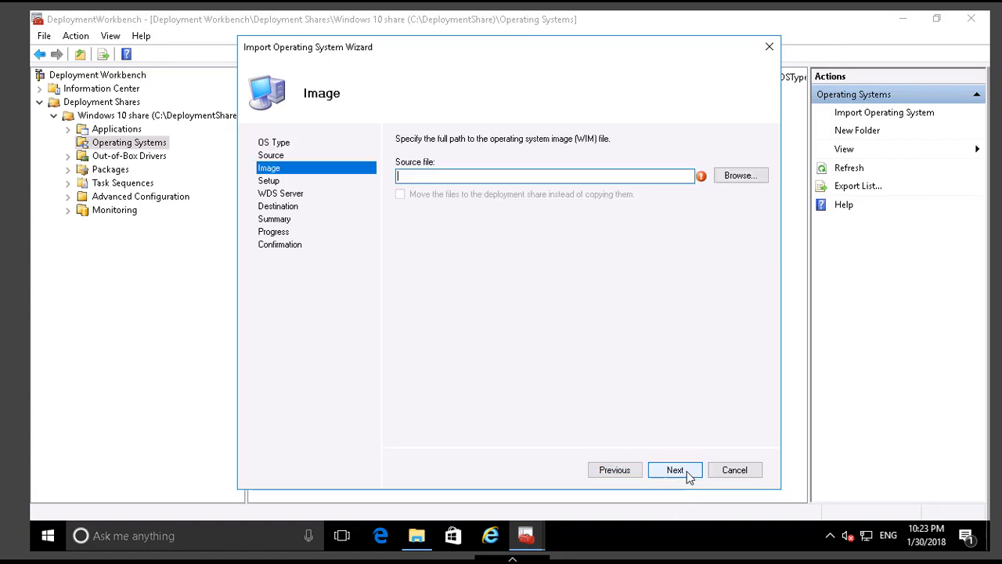
Choose E:\Labfiles\ISO\Sources\install.wim as the source image and continue to the setup file options.
{"action": "left_click", "coordinate": [740, 177]}
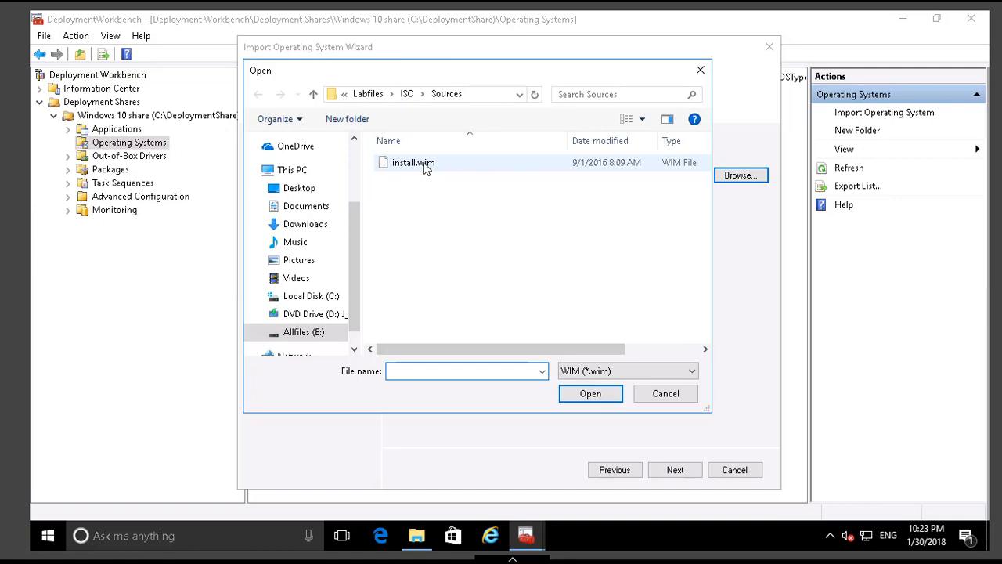
{"action": "left_click", "coordinate": [423, 164]}
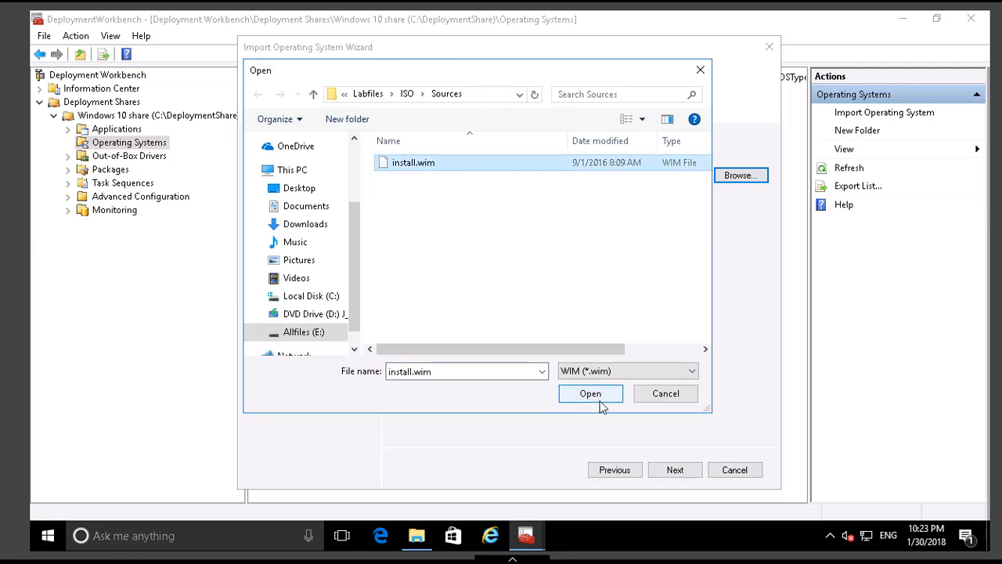
{"action": "left_click", "coordinate": [594, 395]}
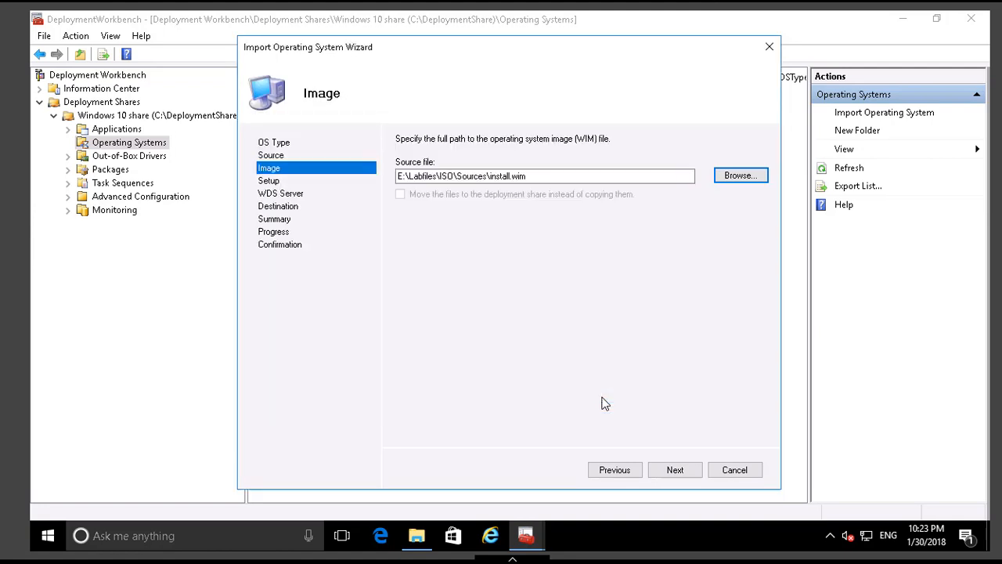
{"action": "left_click", "coordinate": [671, 470]}
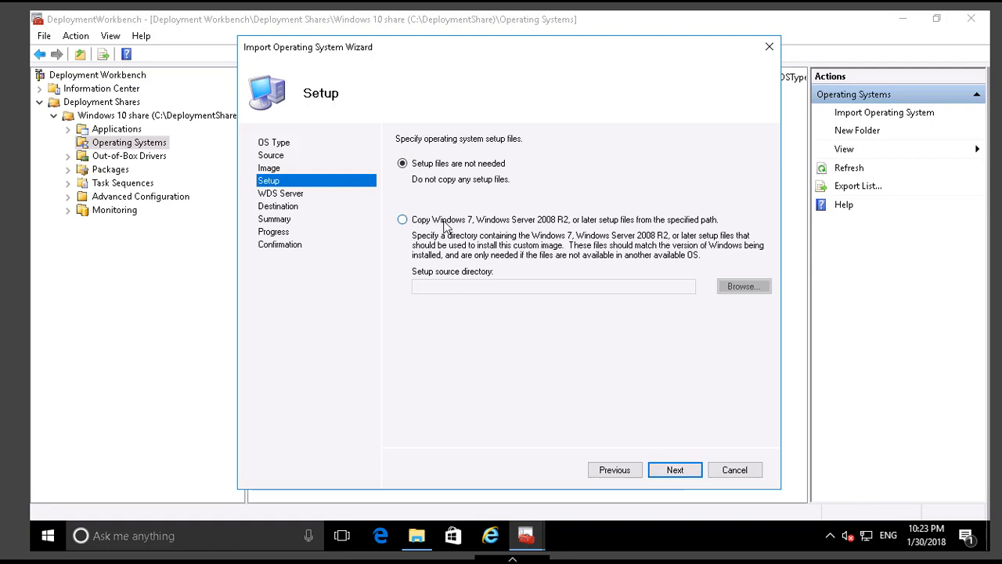
Copy the Windows 7, Windows Server 2008 R2, or later setup files from the source directory d:\.
{"action": "left_click", "coordinate": [444, 223]}
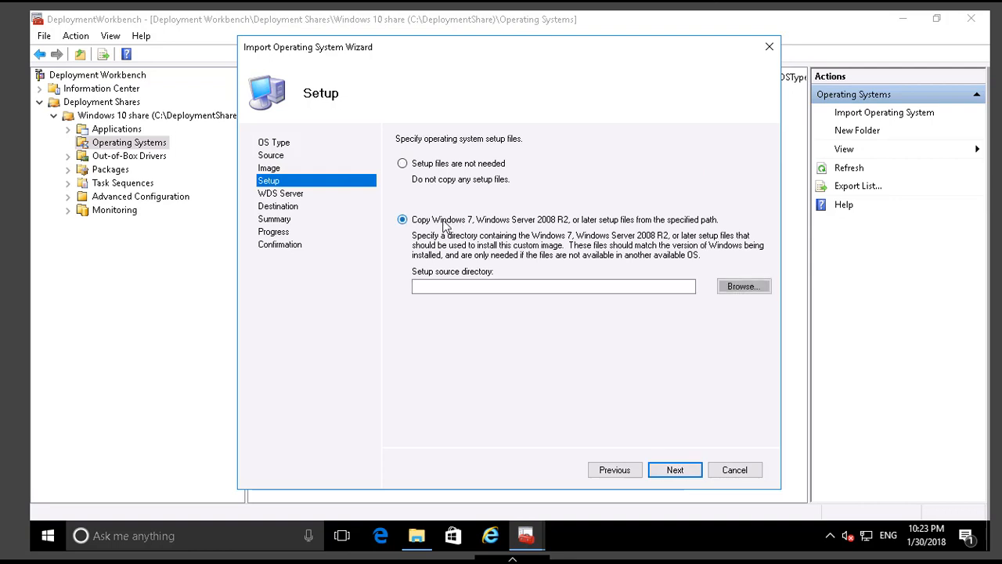
{"action": "left_click", "coordinate": [470, 287]}
{"action": "type", "text": "d:\\"}
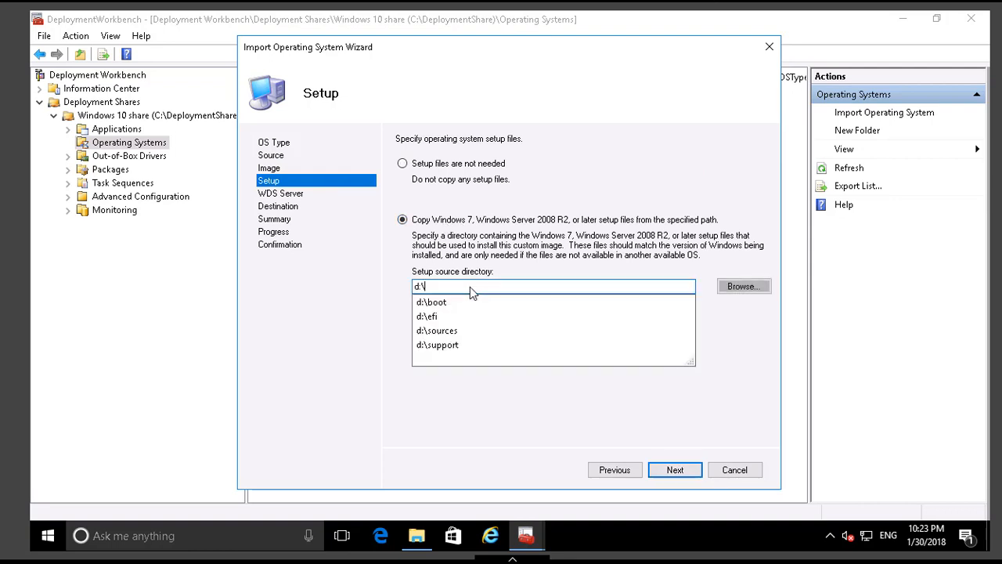
{"action": "left_click", "coordinate": [541, 405]}
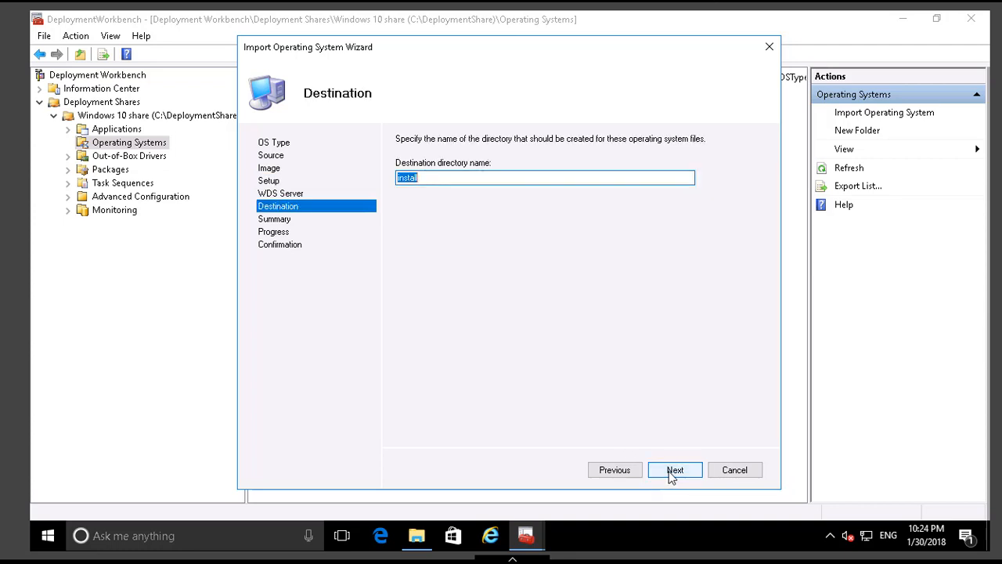
Name the destination directory "Windows 10 install" and run the operating system import.
{"action": "type", "text": "Windows 10 insta"}
{"action": "left_click", "coordinate": [675, 474]}
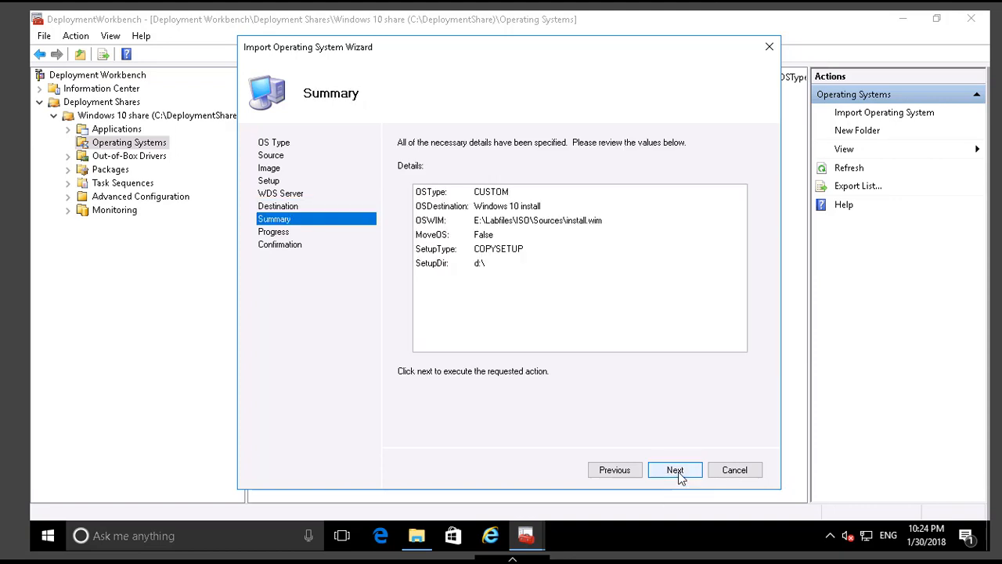
{"action": "left_click", "coordinate": [677, 473]}
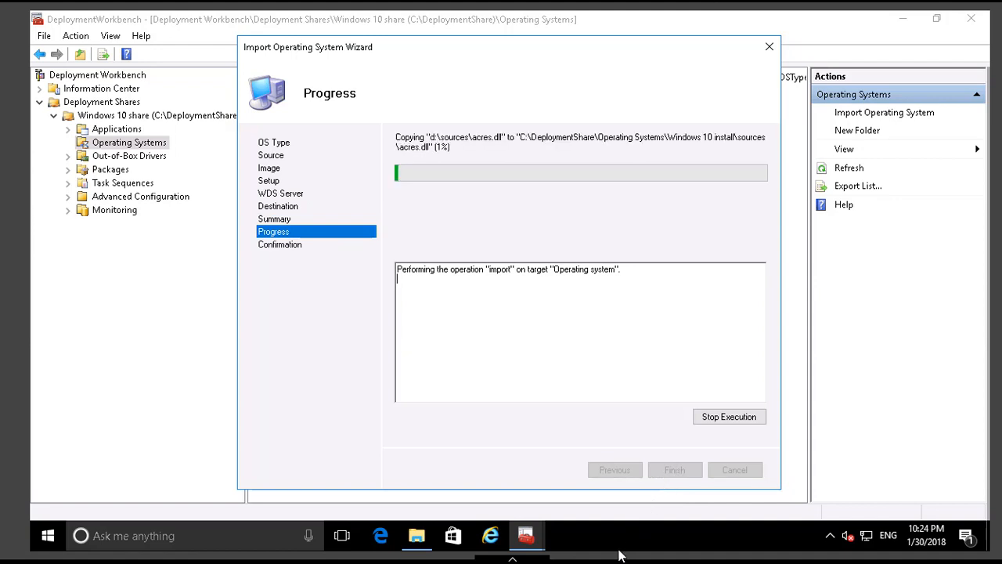
{"action": "left_click", "coordinate": [681, 548]}
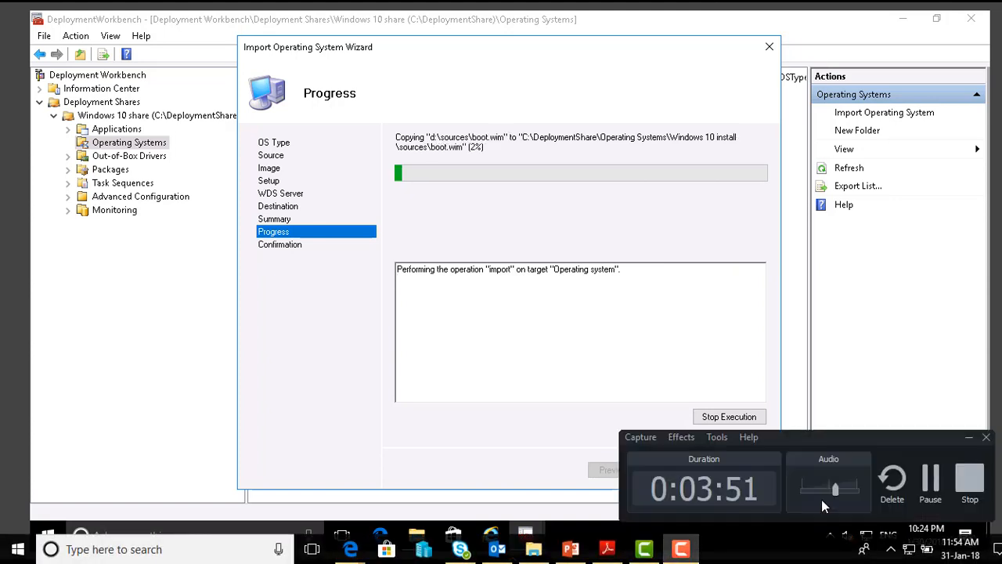
{"action": "left_click", "coordinate": [936, 486]}
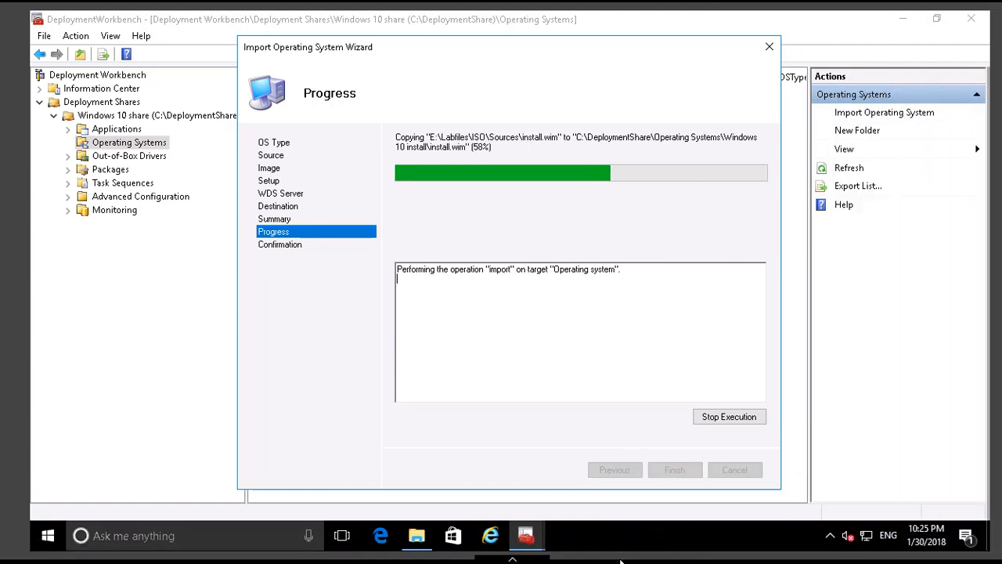
{"action": "mouse_move", "coordinate": [606, 561]}
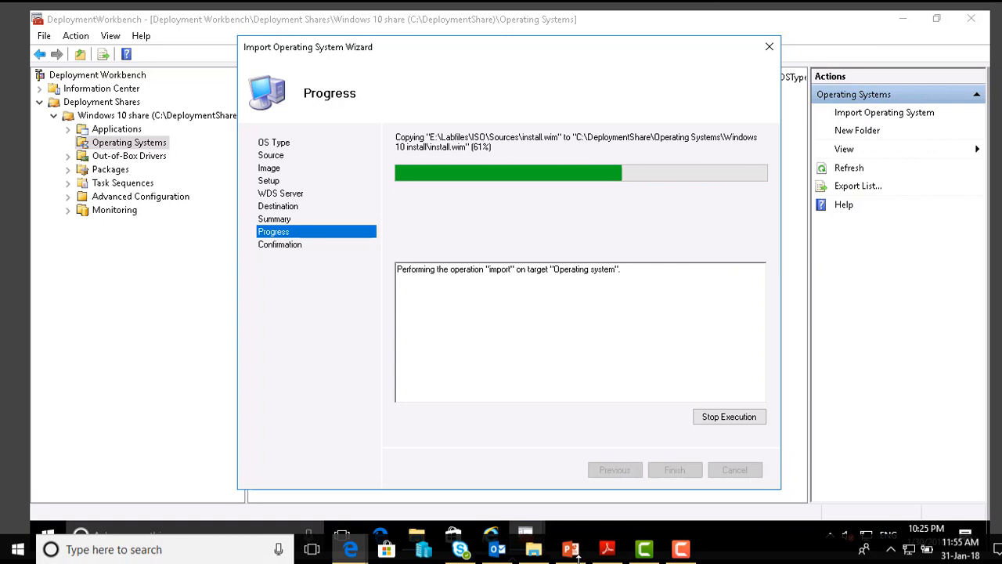
{"action": "left_click", "coordinate": [681, 547]}
{"action": "left_click", "coordinate": [932, 490]}
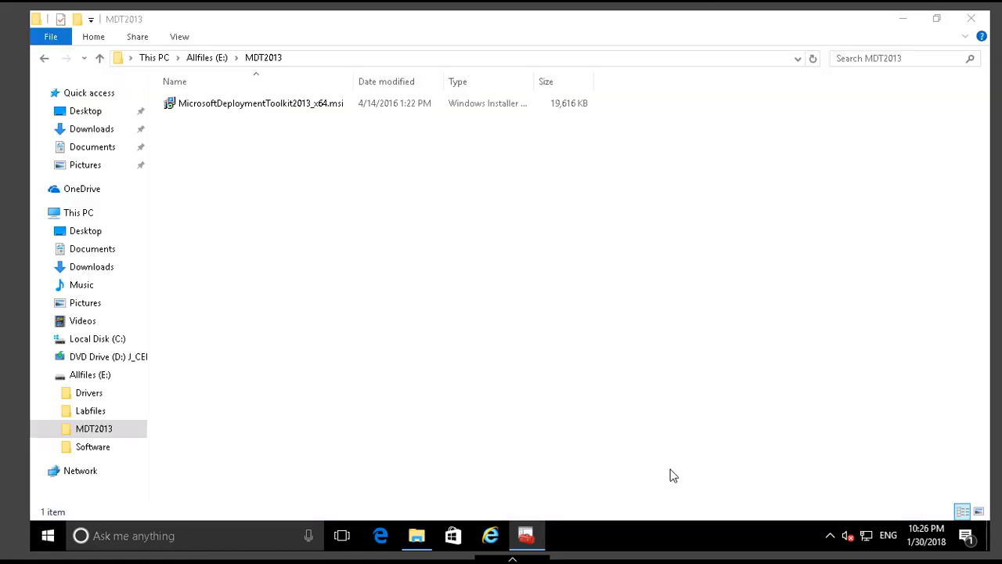
Minimize the MDT2013 folder window, return to Deployment Workbench, and select the imported Windows 10 Enterprise Evaluation operating system.
{"action": "left_click", "coordinate": [526, 535]}
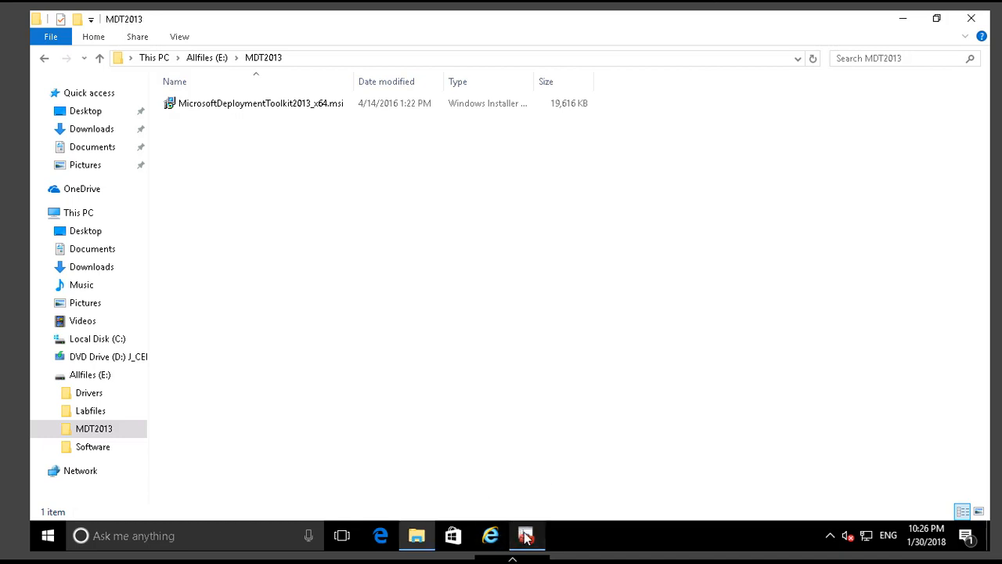
{"action": "left_click", "coordinate": [902, 19]}
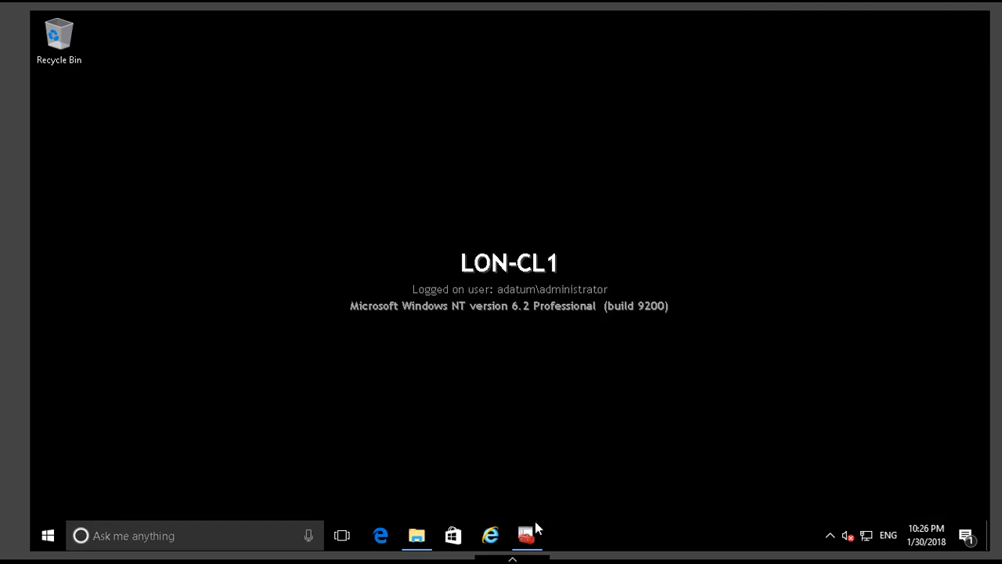
{"action": "left_click", "coordinate": [534, 528]}
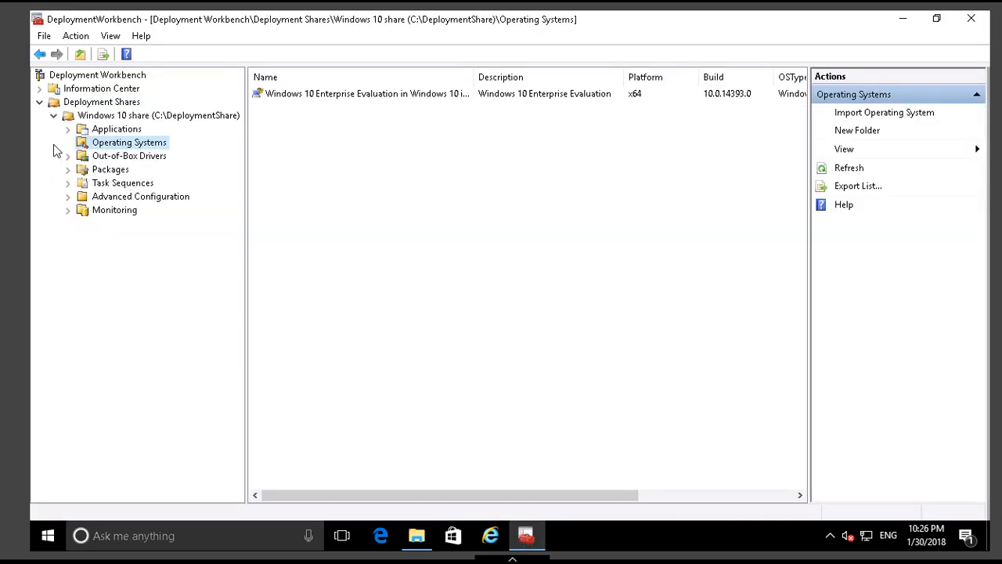
{"action": "left_click", "coordinate": [365, 95]}
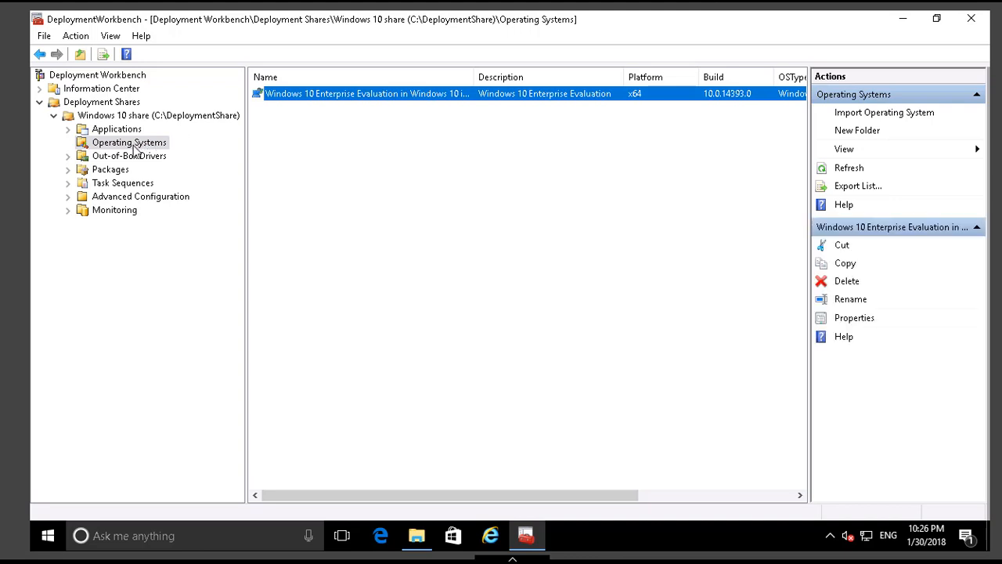
Import drivers from E:\Drivers\point64 into the share's Out-of-Box Drivers folder without importing duplicates.
{"action": "left_click", "coordinate": [113, 160]}
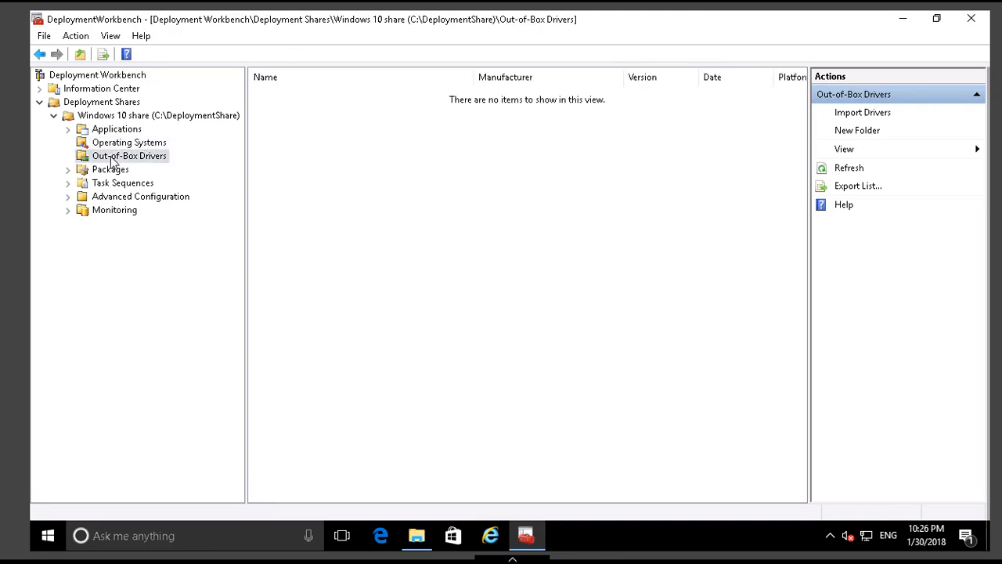
{"action": "right_click", "coordinate": [114, 161]}
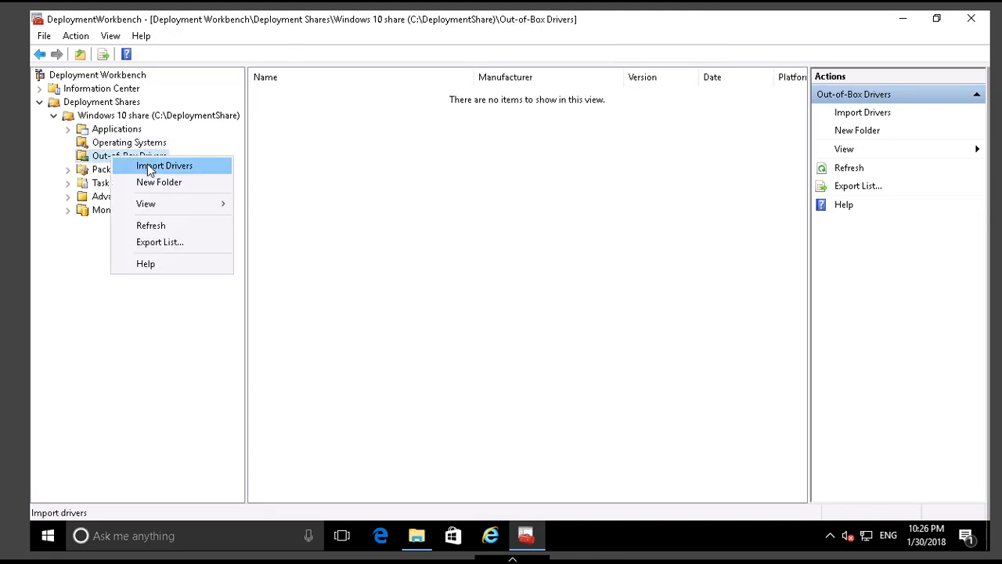
{"action": "left_click", "coordinate": [149, 167]}
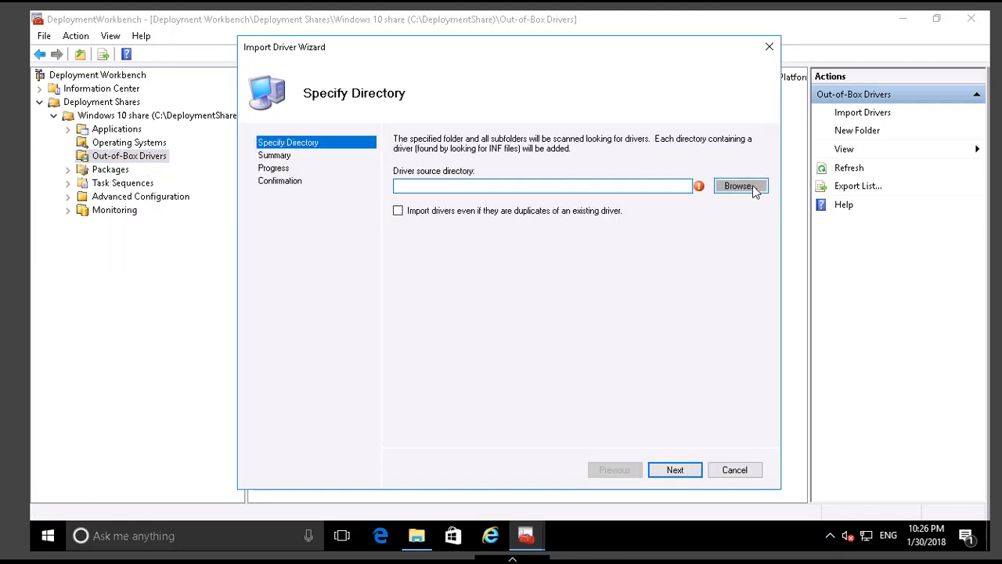
{"action": "left_click", "coordinate": [740, 186]}
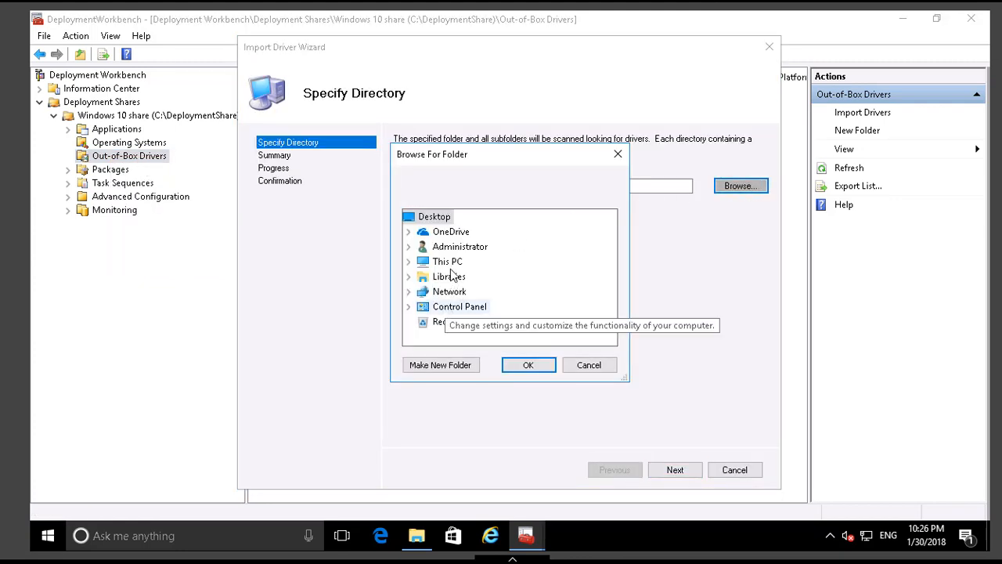
{"action": "double_click", "coordinate": [442, 262]}
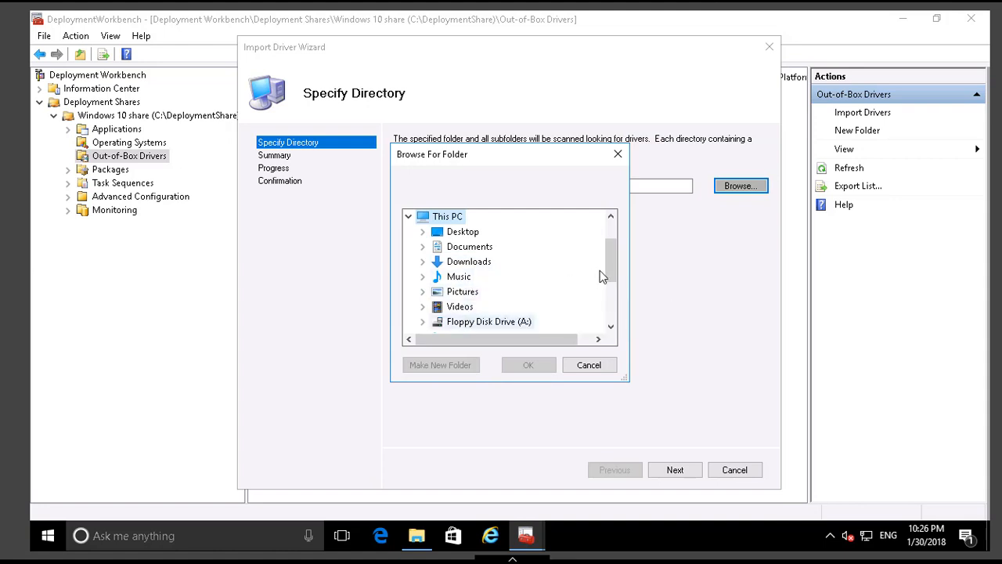
{"action": "scroll", "coordinate": [606, 298], "scroll_direction": "down", "scroll_amount": 3}
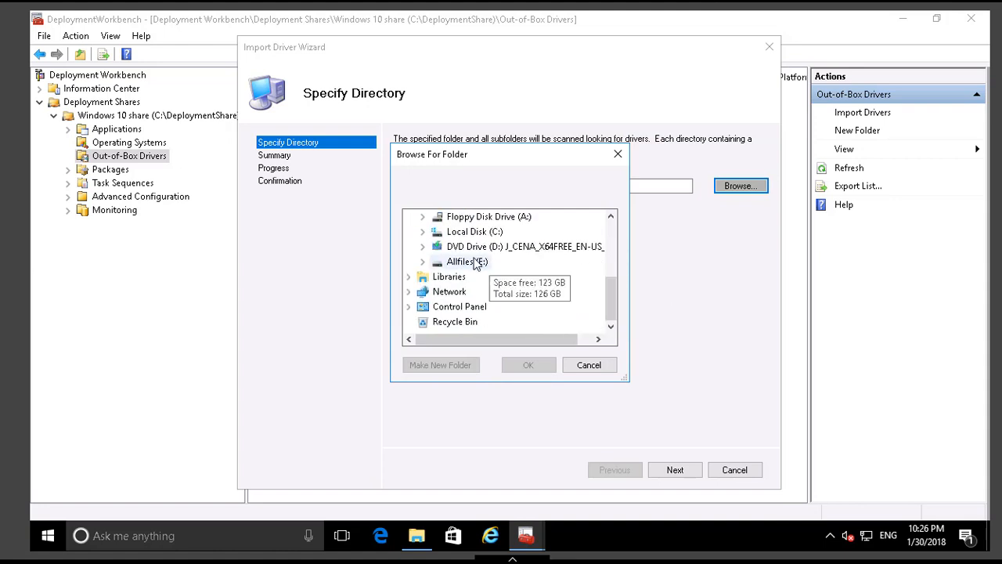
{"action": "double_click", "coordinate": [472, 266]}
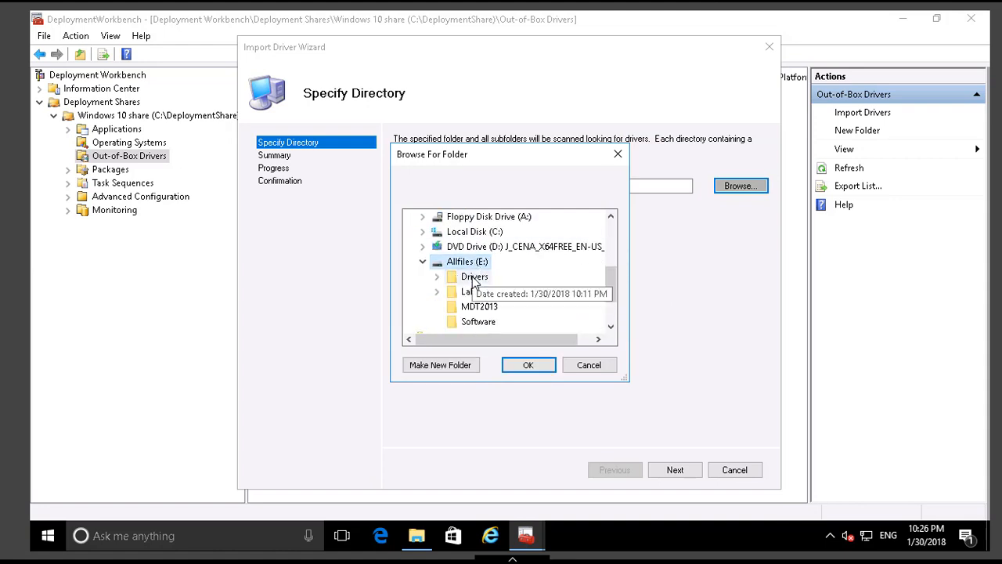
{"action": "double_click", "coordinate": [473, 278]}
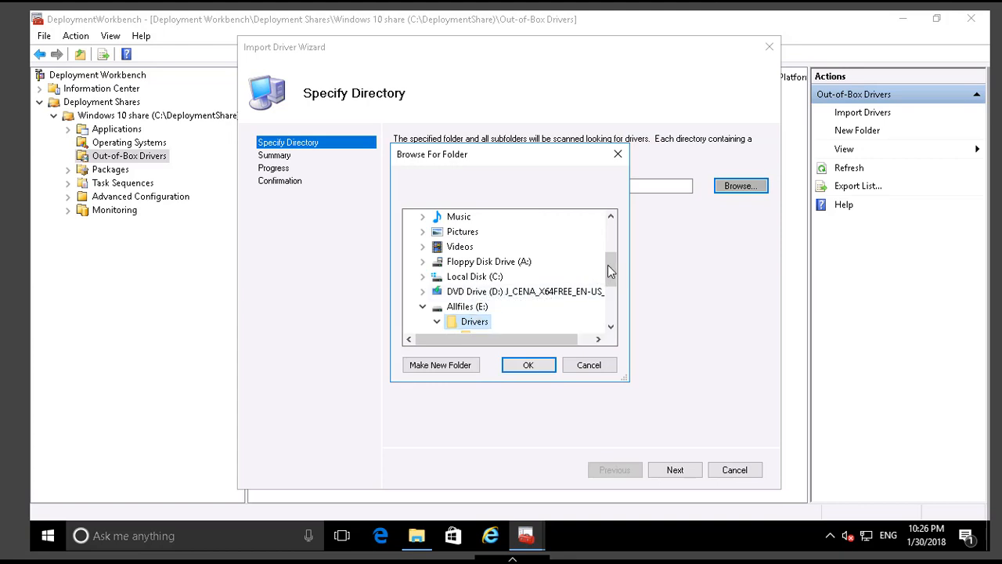
{"action": "scroll", "coordinate": [610, 288], "scroll_direction": "down", "scroll_amount": 2}
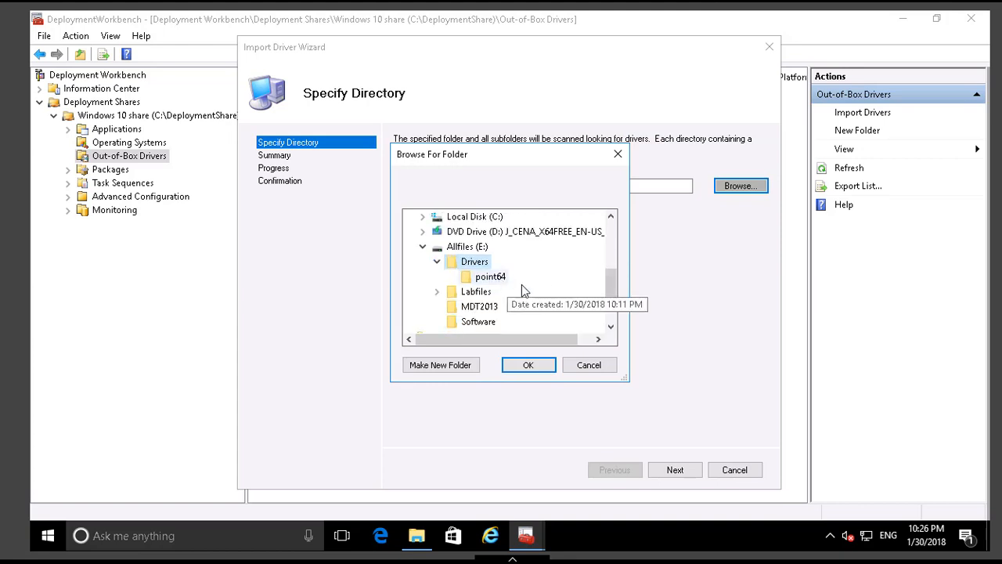
{"action": "left_click", "coordinate": [493, 278]}
{"action": "left_click", "coordinate": [529, 366]}
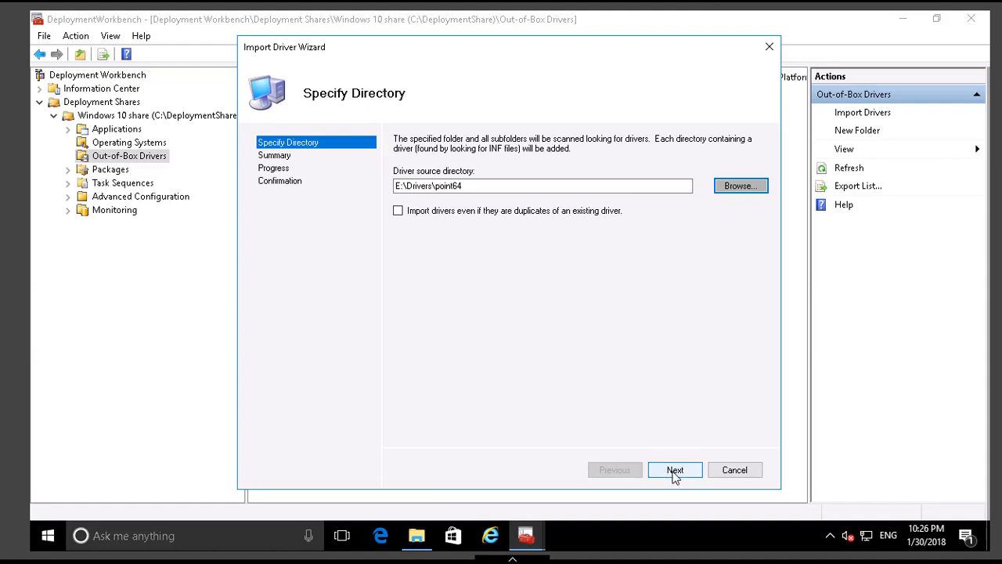
{"action": "left_click", "coordinate": [675, 473]}
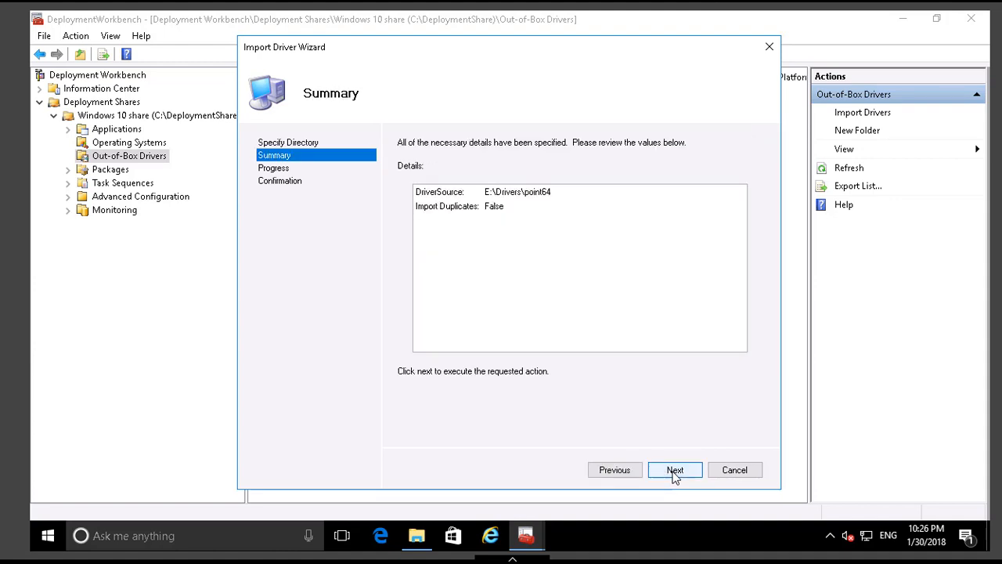
{"action": "left_click", "coordinate": [675, 474]}
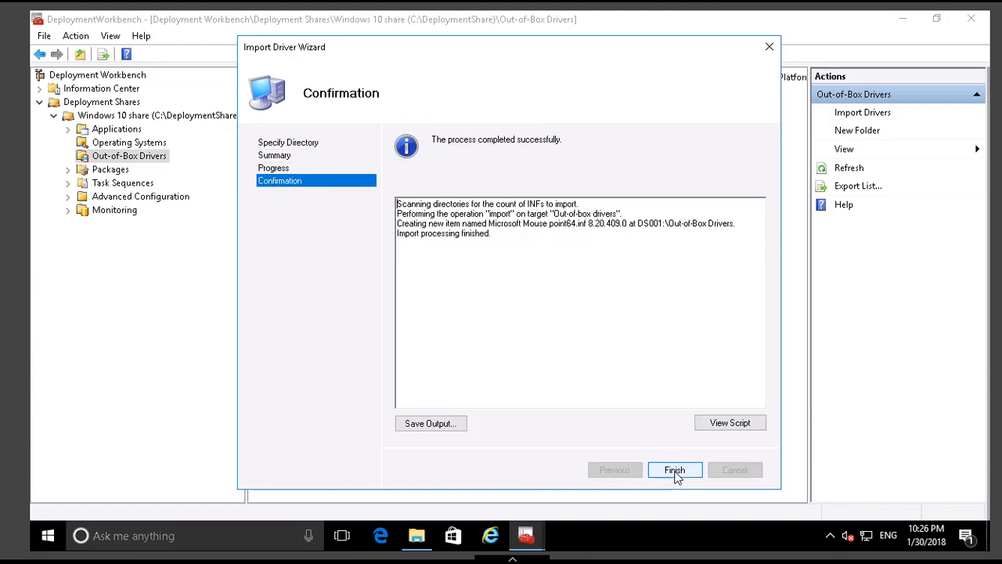
Close the finished driver import and start a new task sequence with ID T1 and the name "windows 10 install".
{"action": "left_click", "coordinate": [675, 470]}
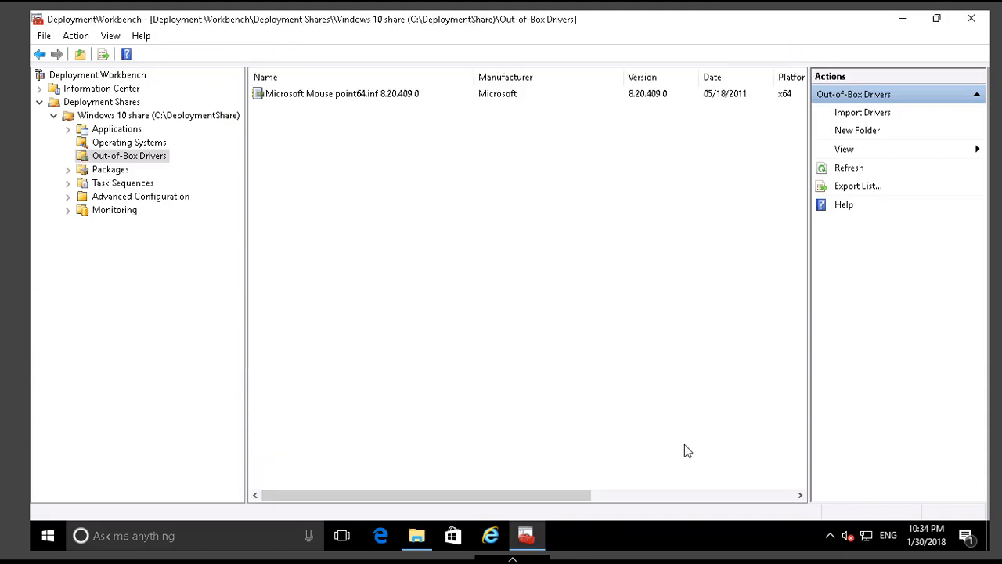
{"action": "left_click", "coordinate": [133, 184]}
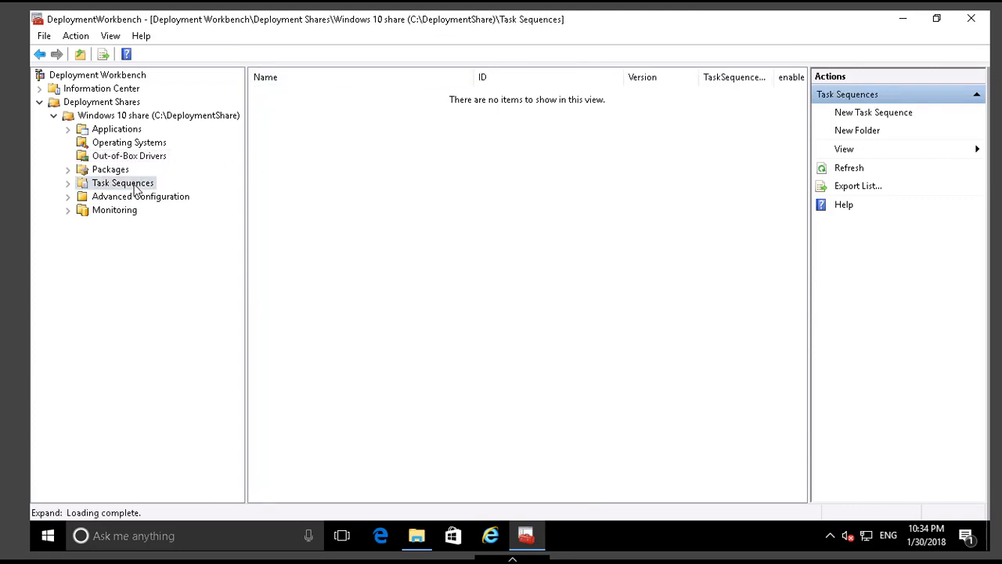
{"action": "right_click", "coordinate": [134, 185]}
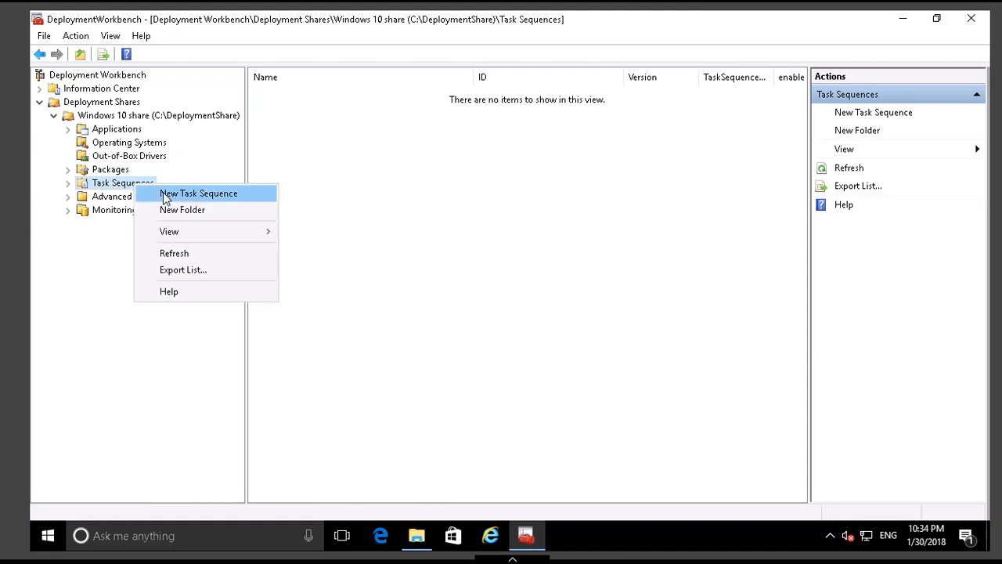
{"action": "left_click", "coordinate": [165, 195]}
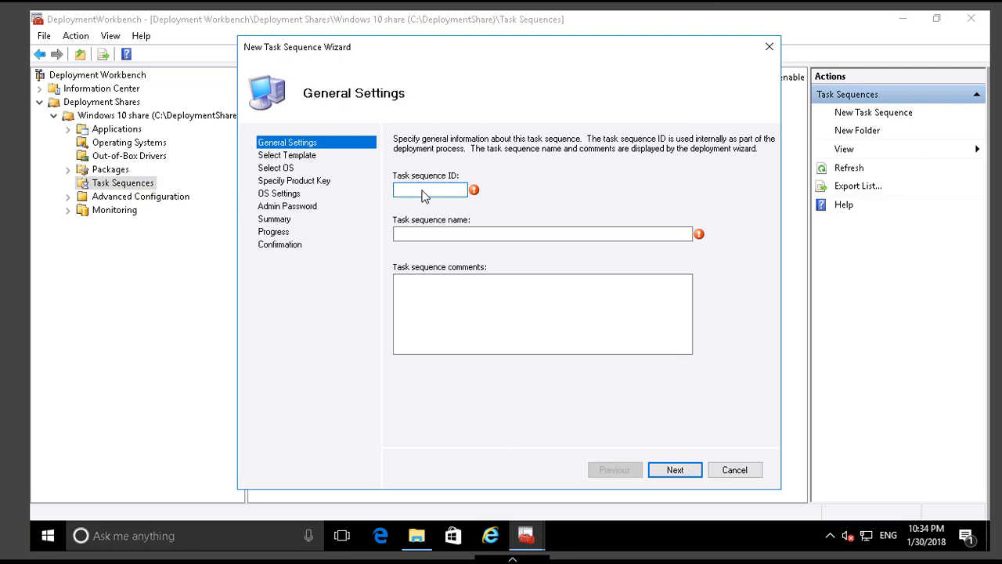
{"action": "type", "text": "T1"}
{"action": "left_click", "coordinate": [468, 235]}
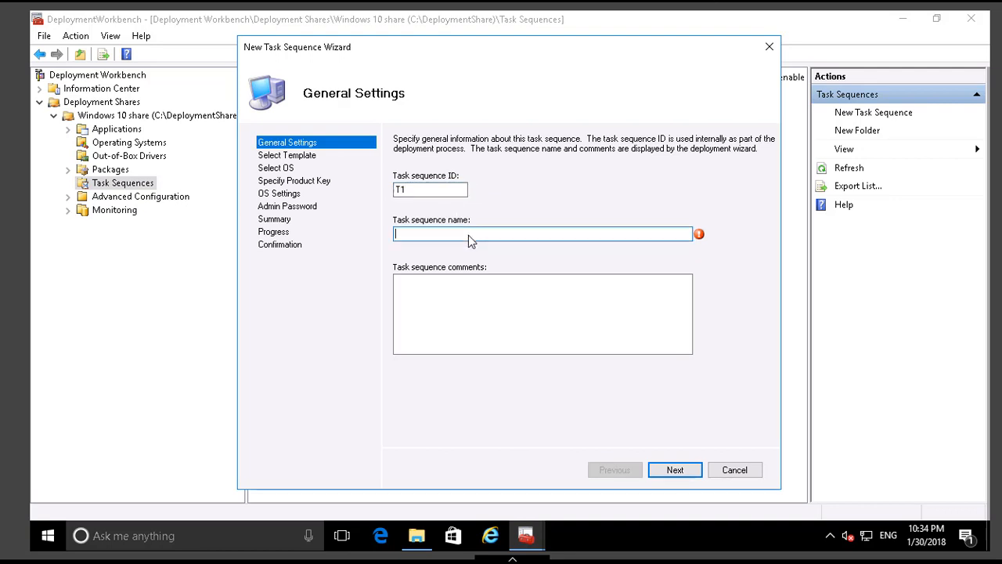
{"action": "type", "text": "windows 10 install"}
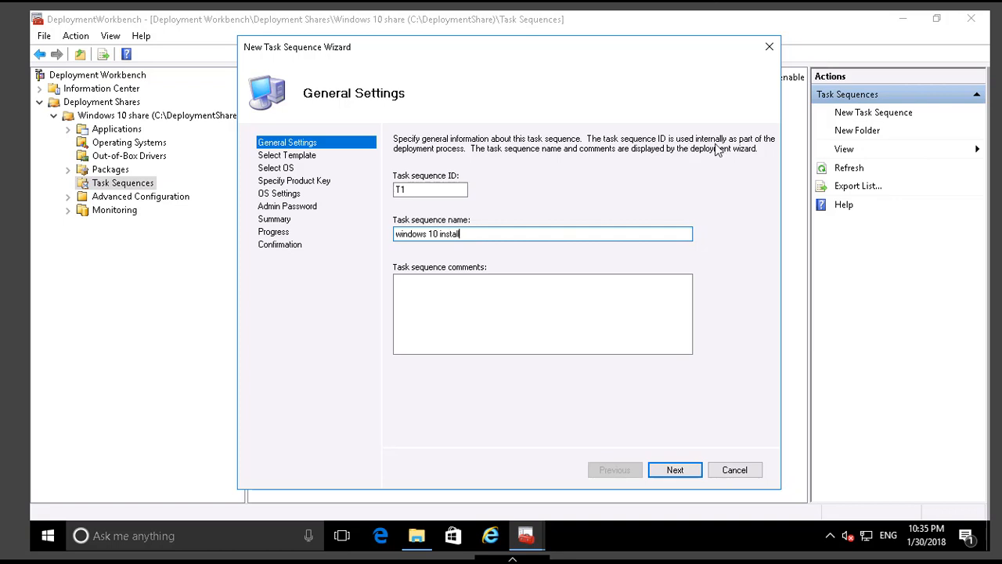
{"action": "left_click", "coordinate": [686, 469]}
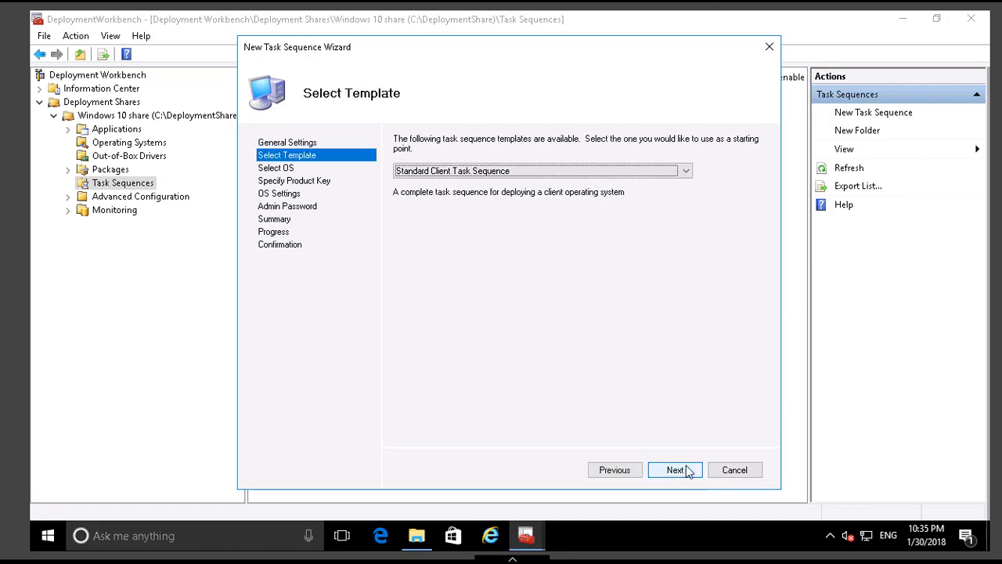
Base the task sequence on the Standard Client Task Sequence template and the Windows 10 Enterprise Evaluation image, without specifying a product key.
{"action": "left_click", "coordinate": [553, 173]}
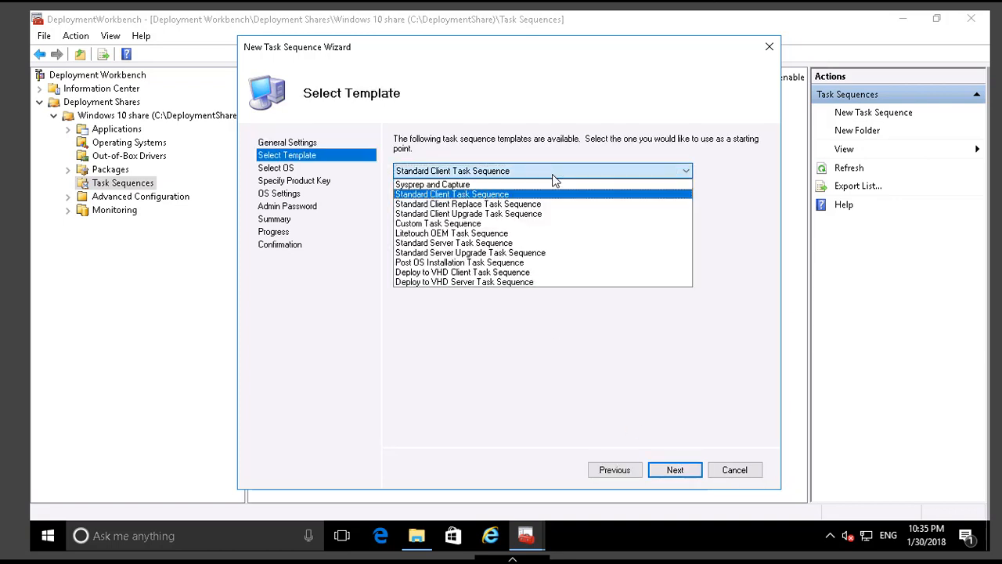
{"action": "left_click", "coordinate": [499, 196]}
{"action": "left_click", "coordinate": [681, 473]}
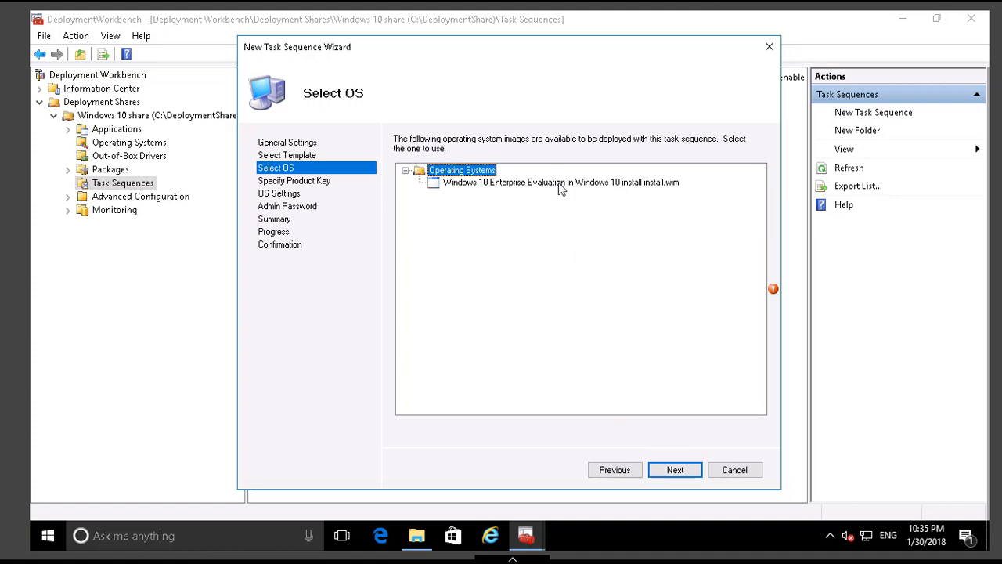
{"action": "left_click", "coordinate": [561, 185]}
{"action": "left_click", "coordinate": [675, 469]}
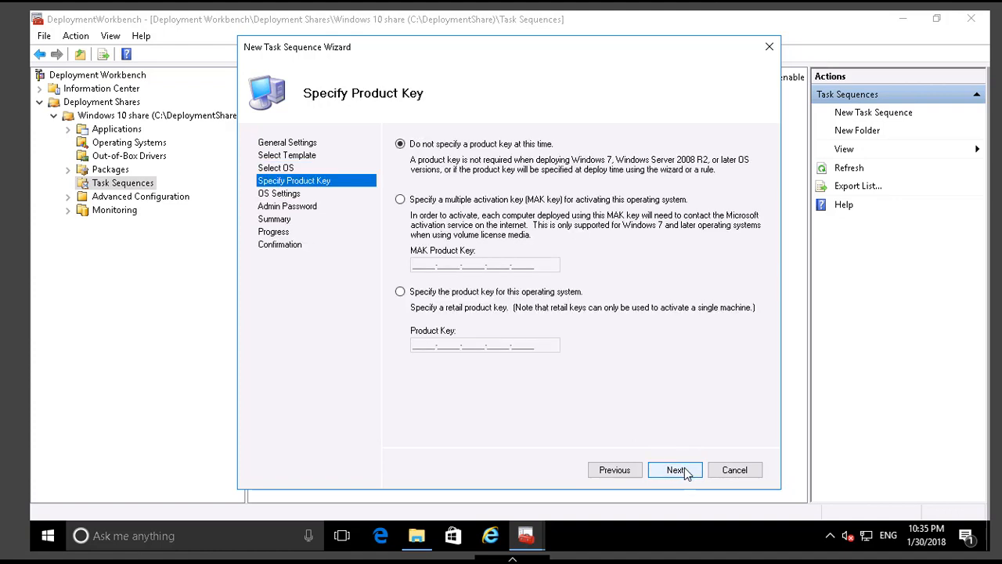
{"action": "left_click", "coordinate": [684, 469]}
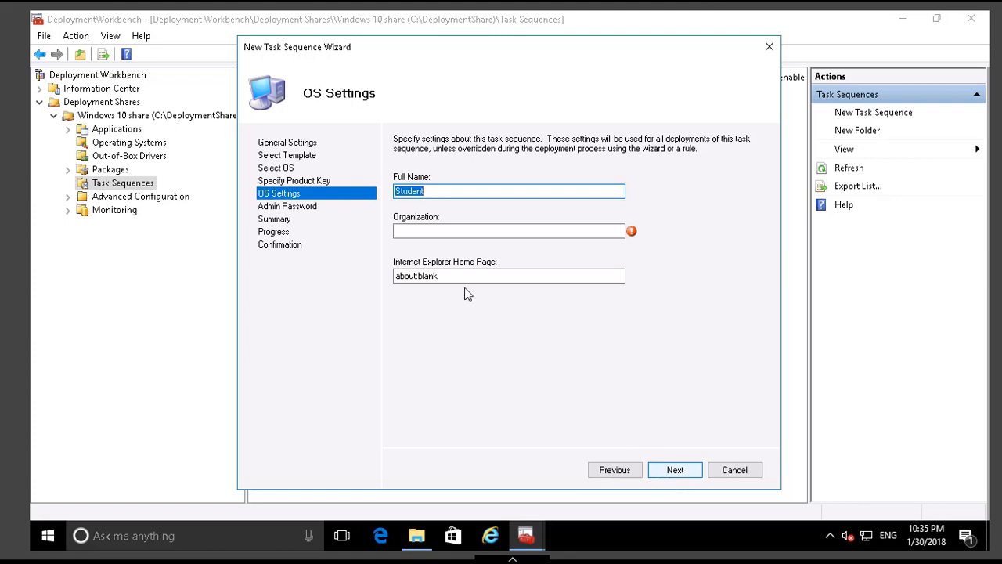
Set the task sequence's OS full name to Administrator and the organization to Adatum, keeping about:blank as home page.
{"action": "left_click", "coordinate": [443, 235]}
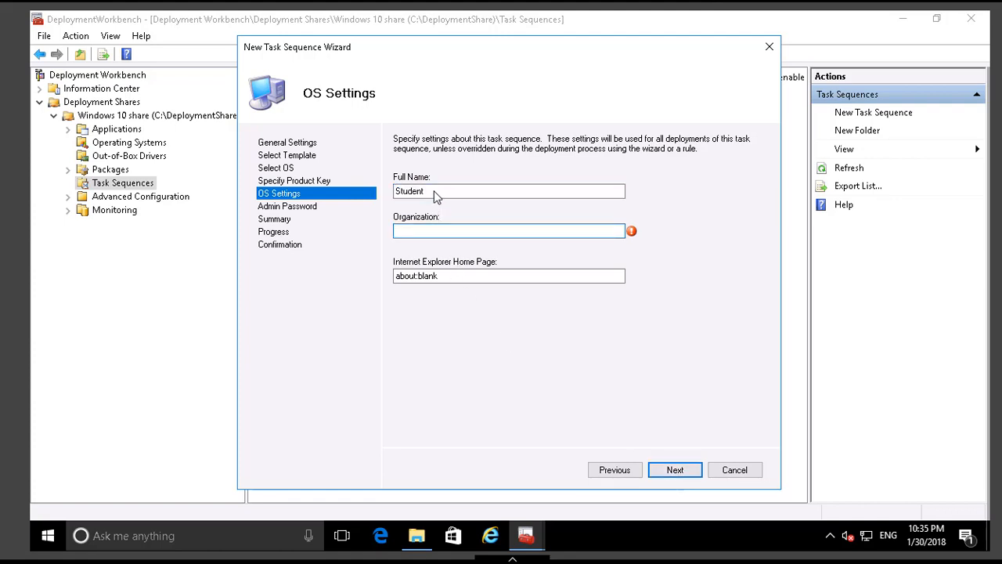
{"action": "key", "text": "shift+Tab"}
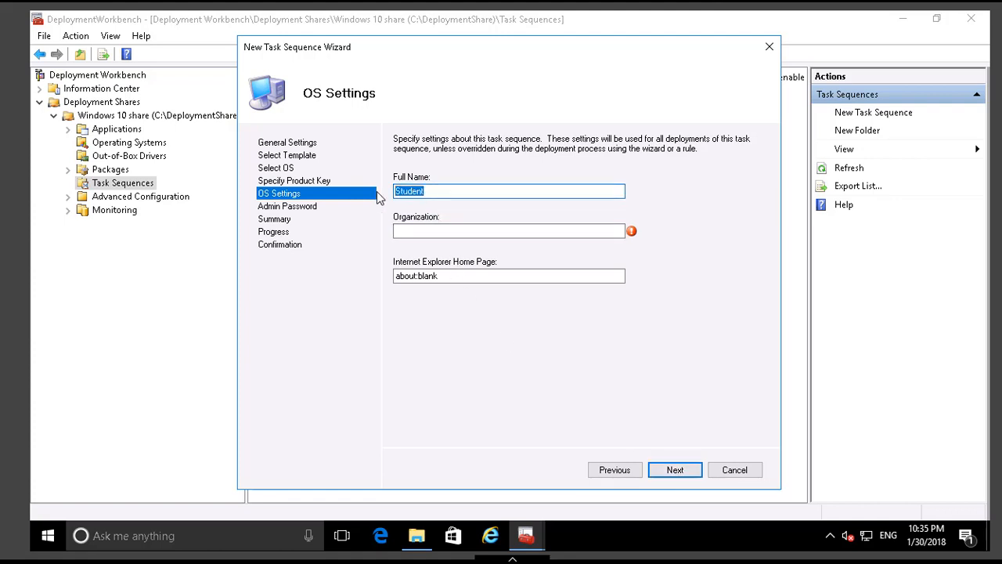
{"action": "type", "text": "Administrator"}
{"action": "key", "text": "Tab"}
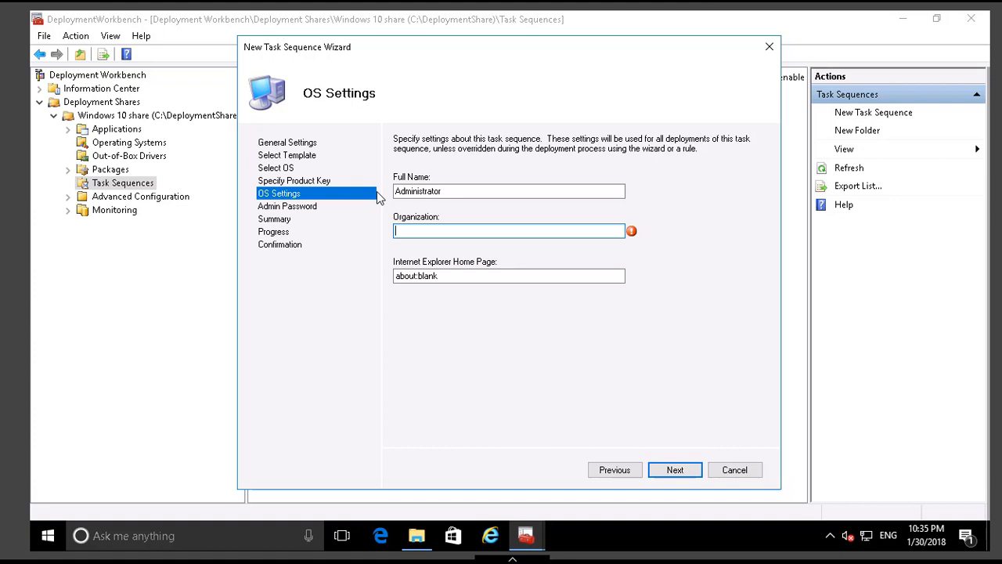
{"action": "type", "text": "Te"}
{"action": "key", "text": "BackSpace"}
{"action": "key", "text": "BackSpace"}
{"action": "type", "text": "Adatum"}
{"action": "left_click", "coordinate": [674, 470]}
Enter and confirm the local Administrator password, and finish creating the task sequence.
{"action": "left_click", "coordinate": [462, 200]}
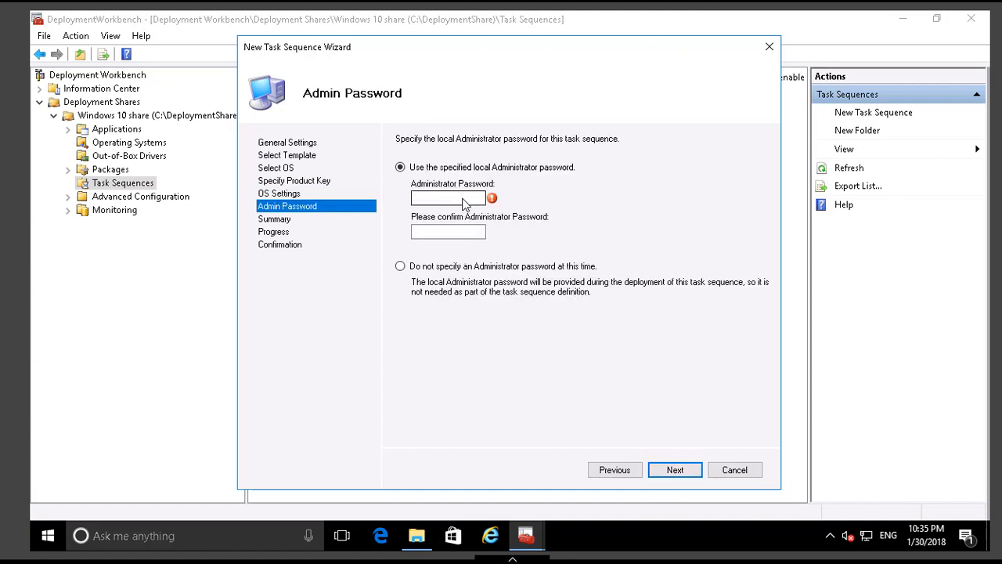
{"action": "type", "text": "P@ssw0rd"}
{"action": "key", "text": "Tab"}
{"action": "type", "text": "P@ss"}
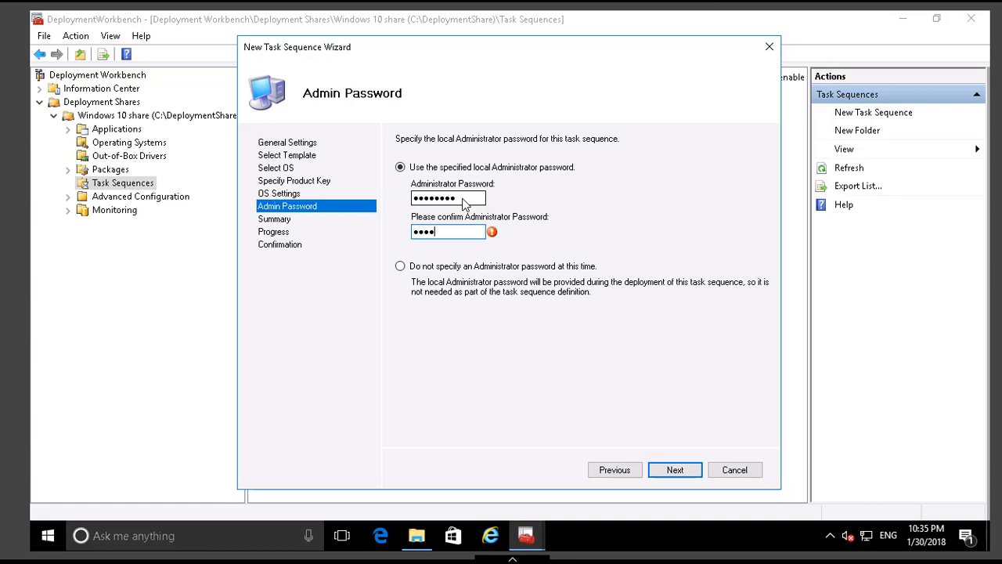
{"action": "type", "text": "w0rd"}
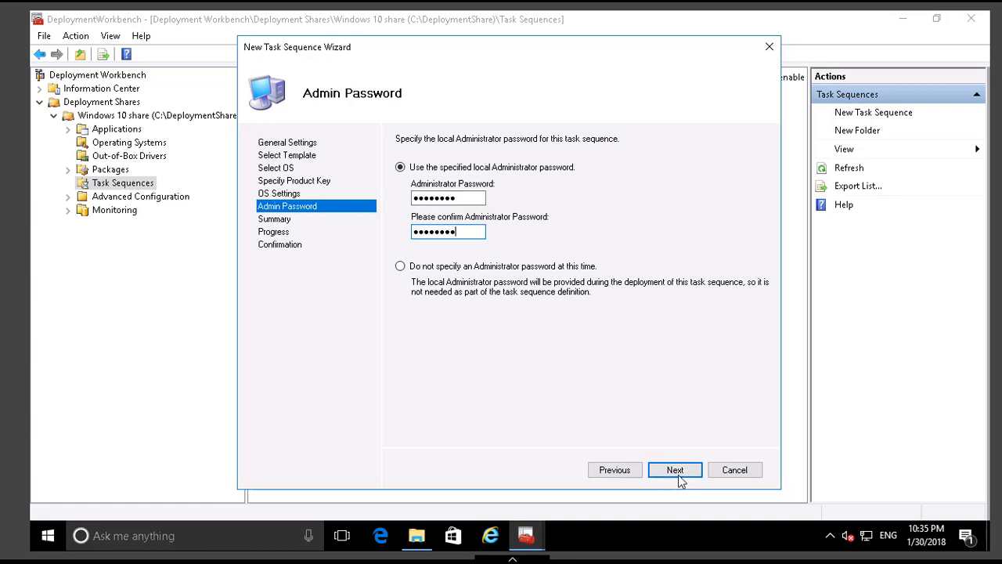
{"action": "left_click", "coordinate": [675, 469]}
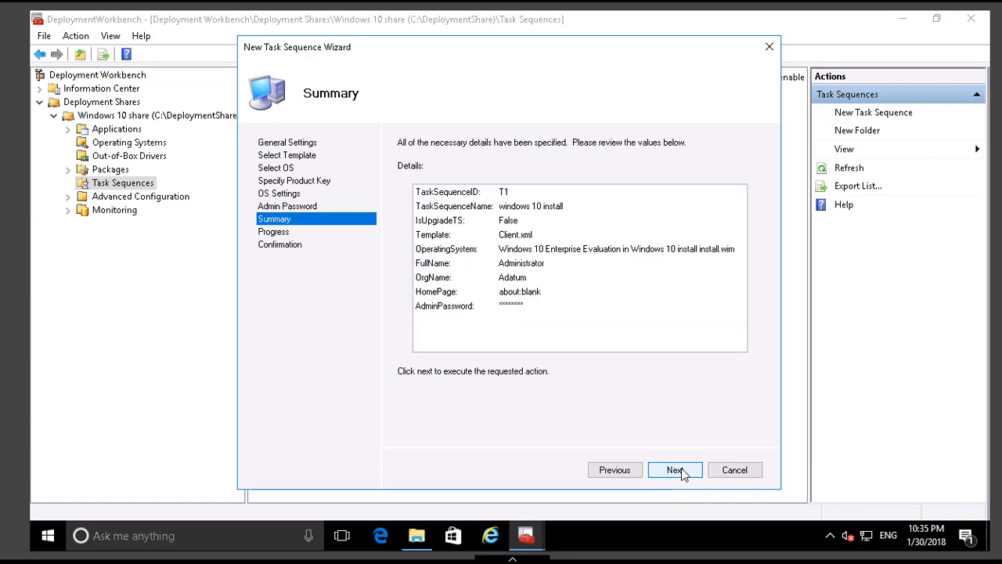
{"action": "left_click", "coordinate": [681, 470]}
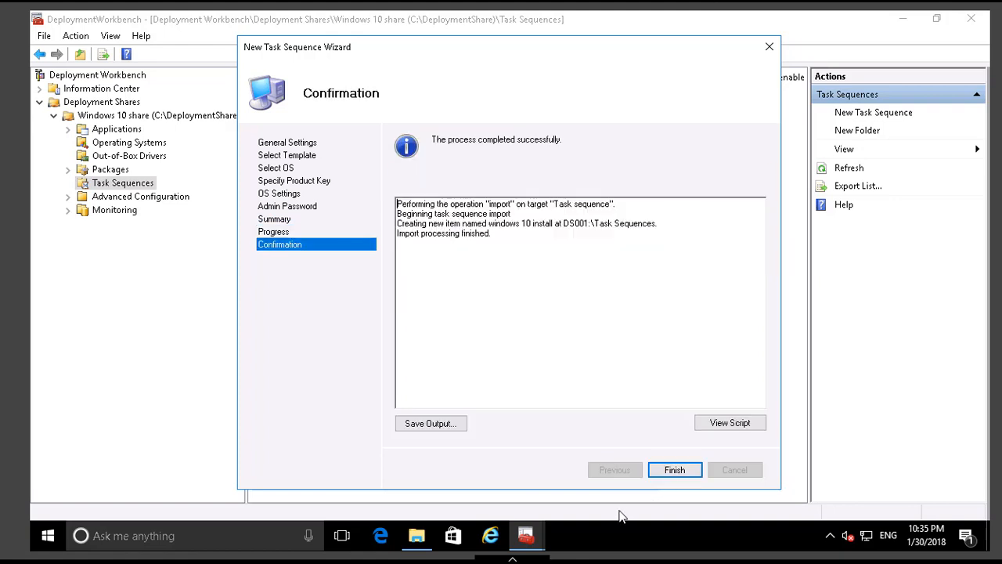
{"action": "left_click", "coordinate": [670, 473]}
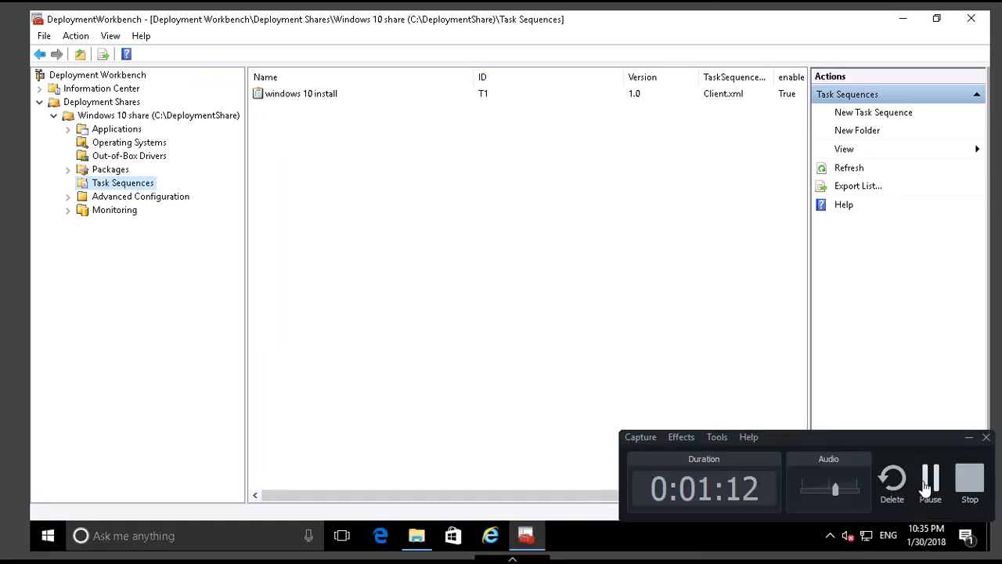
{"action": "left_click", "coordinate": [926, 487]}
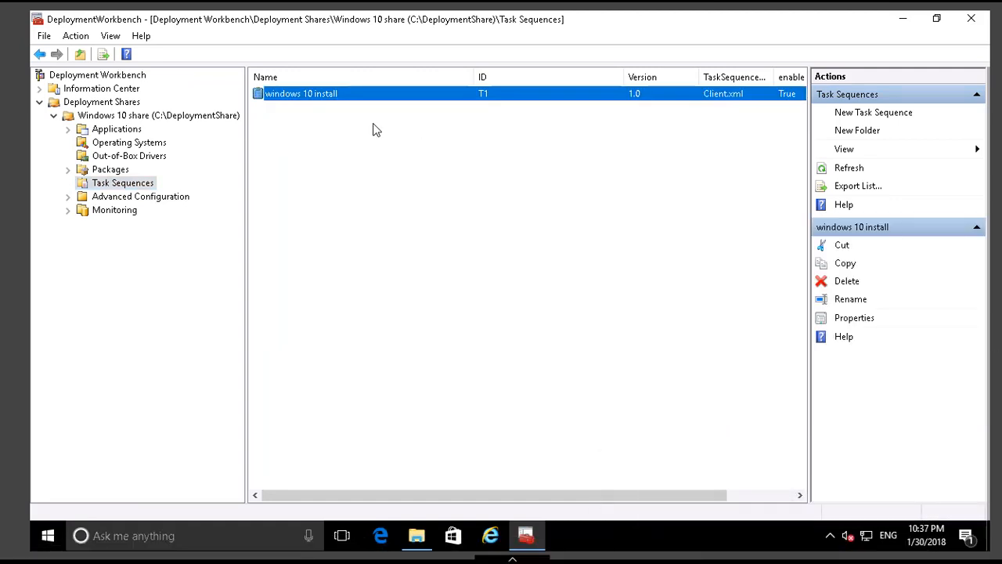
Set the selection profile of the Preinstall group's Inject Drivers step to Nothing in the windows 10 install task sequence and save.
{"action": "right_click", "coordinate": [303, 103]}
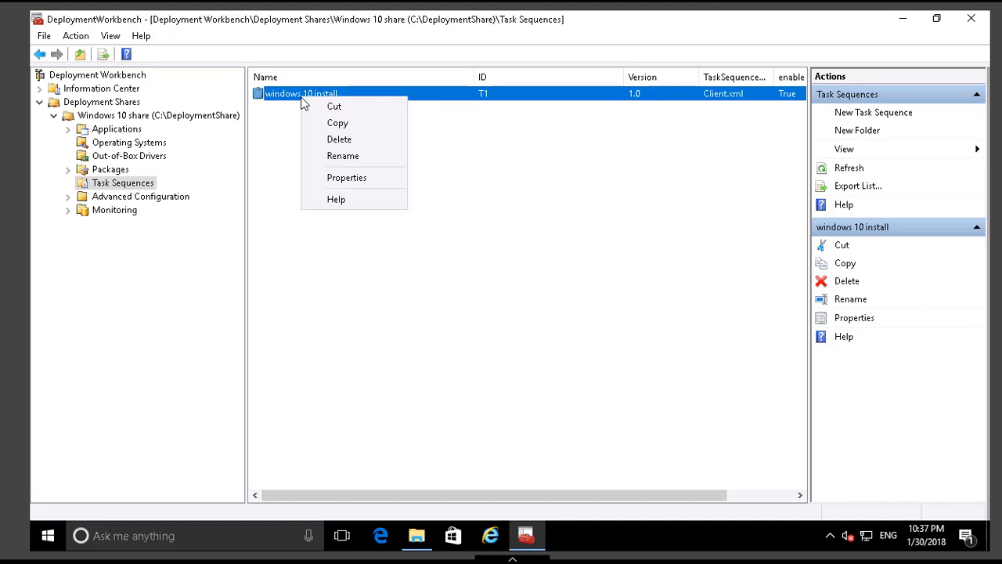
{"action": "left_click", "coordinate": [344, 177]}
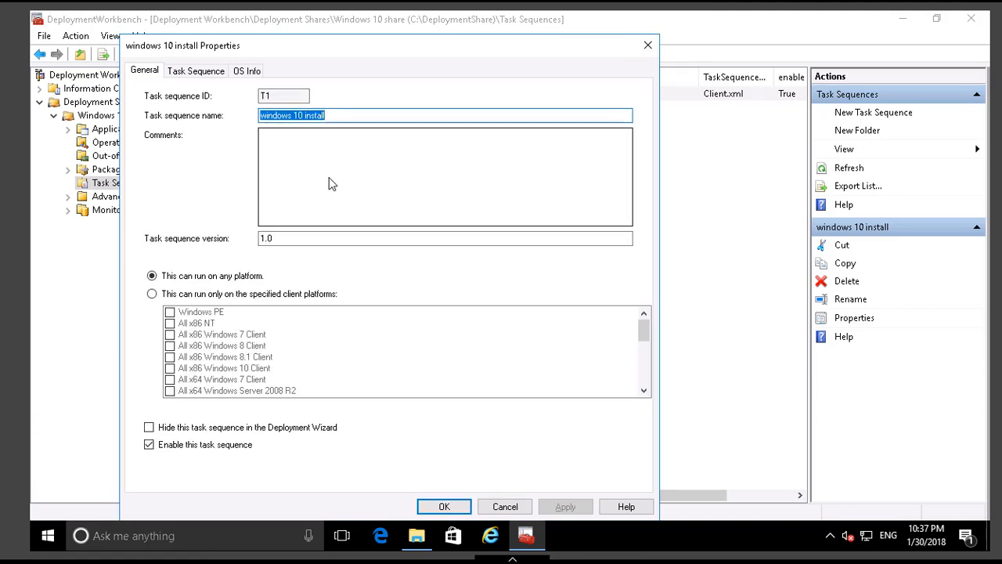
{"action": "left_click", "coordinate": [190, 73]}
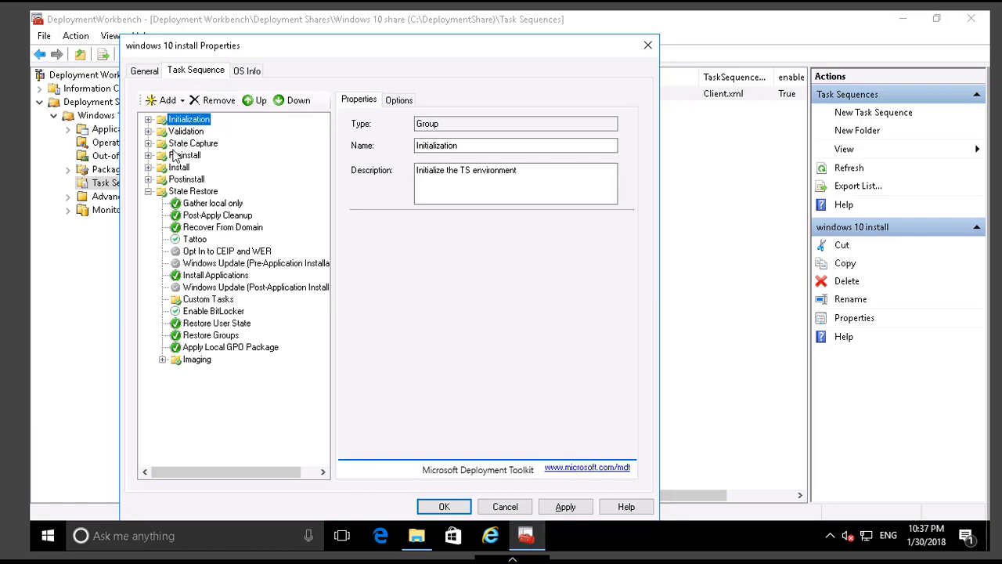
{"action": "left_click", "coordinate": [148, 155]}
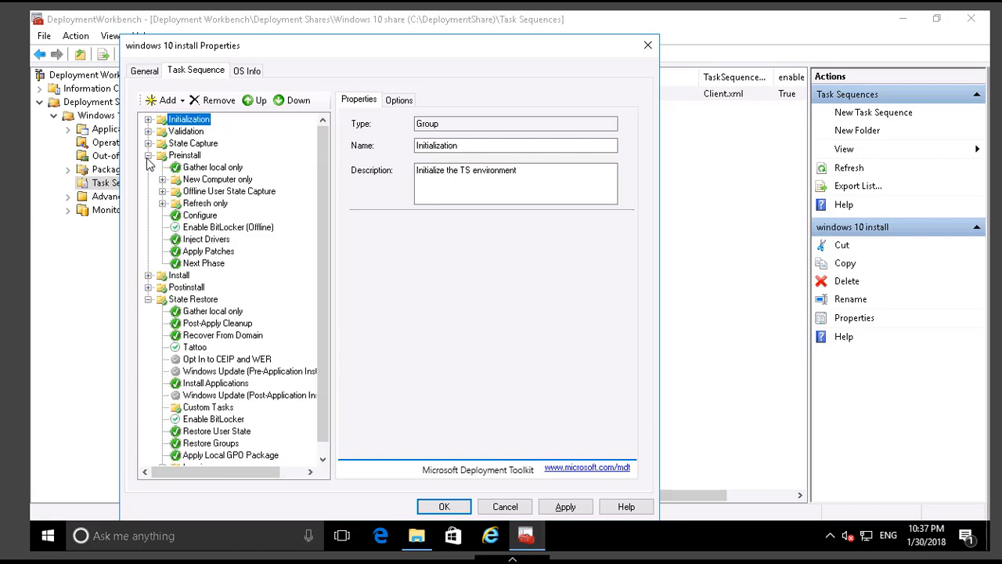
{"action": "left_click", "coordinate": [206, 241]}
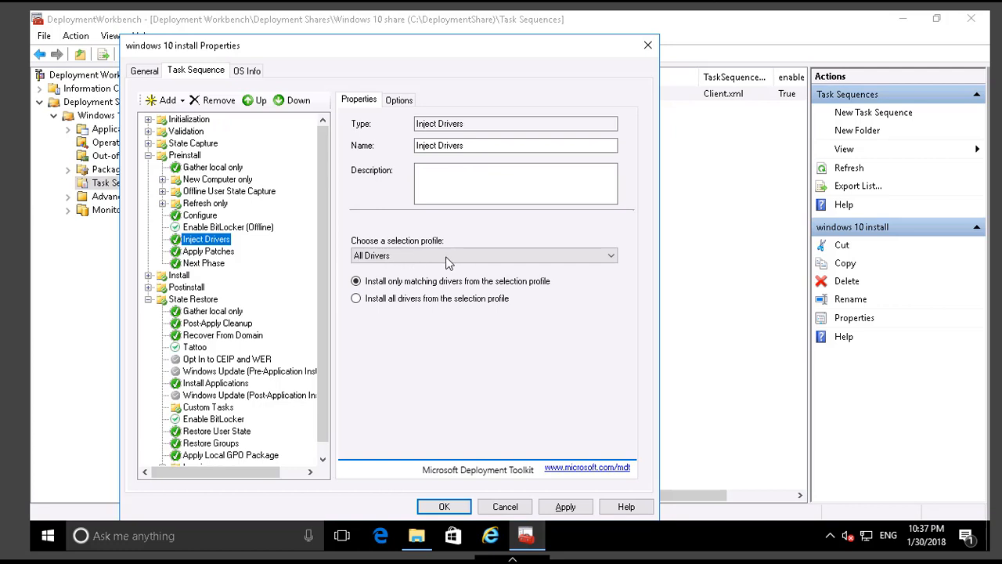
{"action": "left_click", "coordinate": [537, 259]}
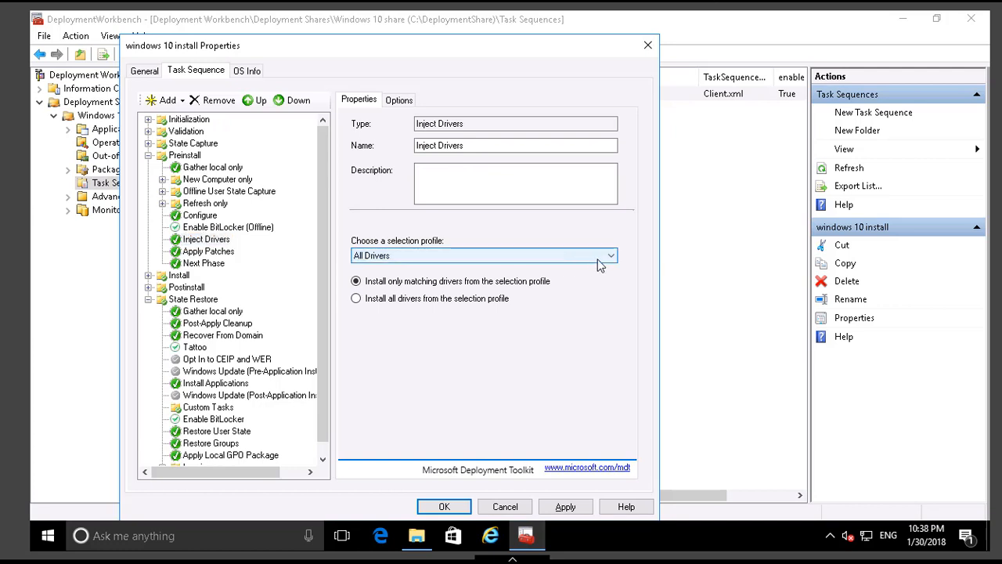
{"action": "left_click", "coordinate": [599, 258]}
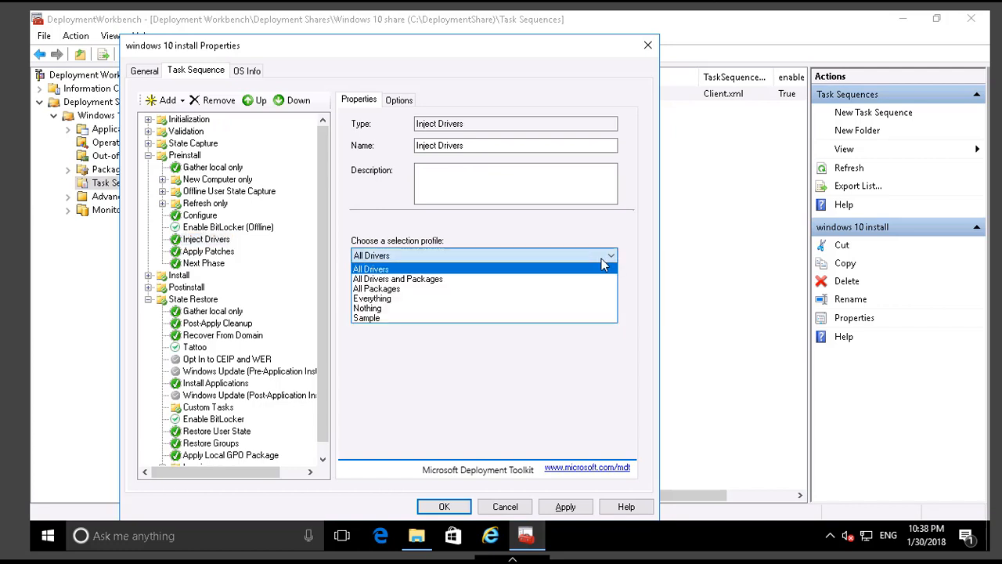
{"action": "left_click", "coordinate": [368, 308]}
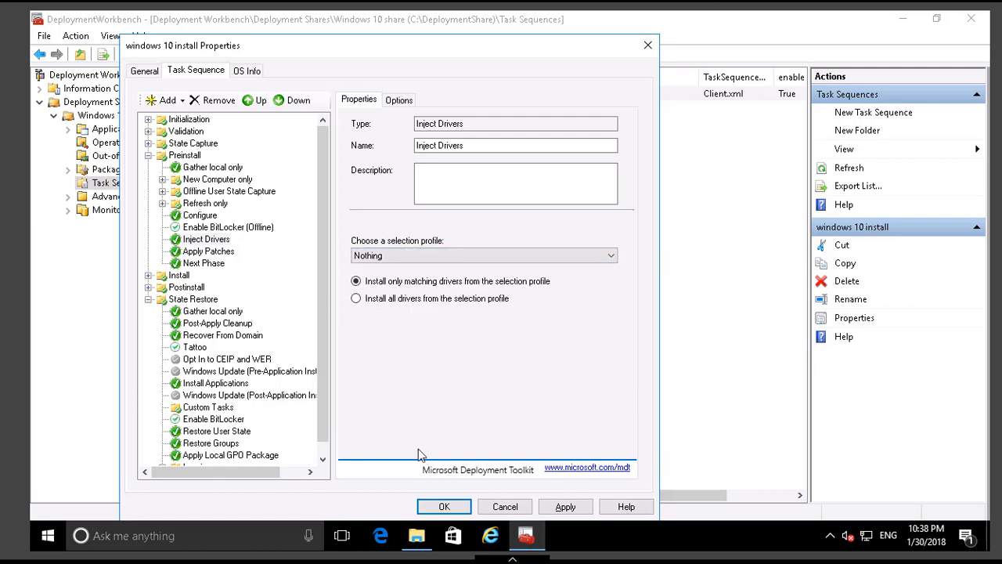
{"action": "left_click", "coordinate": [444, 506]}
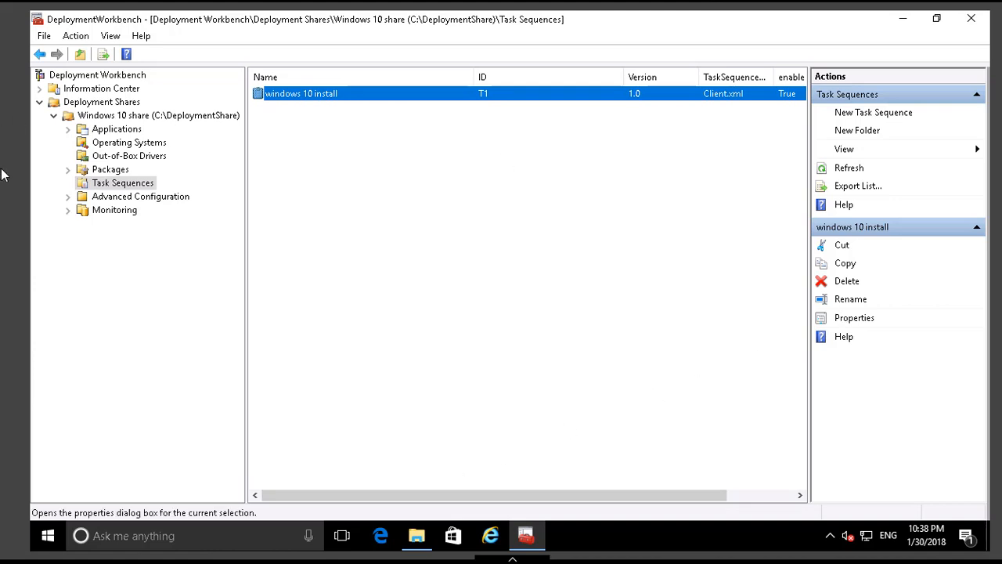
Update the Windows 10 share deployment share using the optimized boot image updating process, without compressing the boot image contents.
{"action": "right_click", "coordinate": [129, 117]}
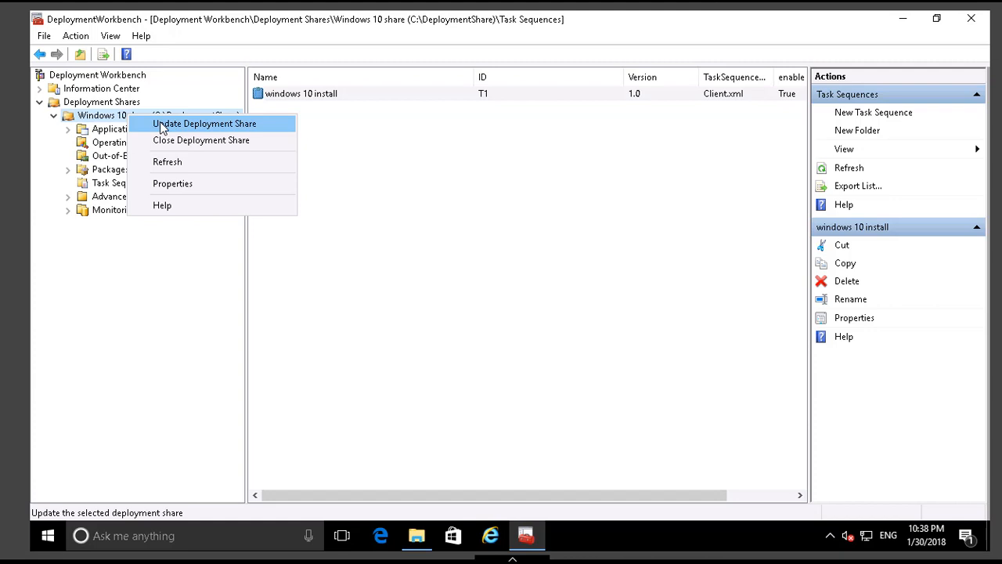
{"action": "left_click", "coordinate": [159, 125]}
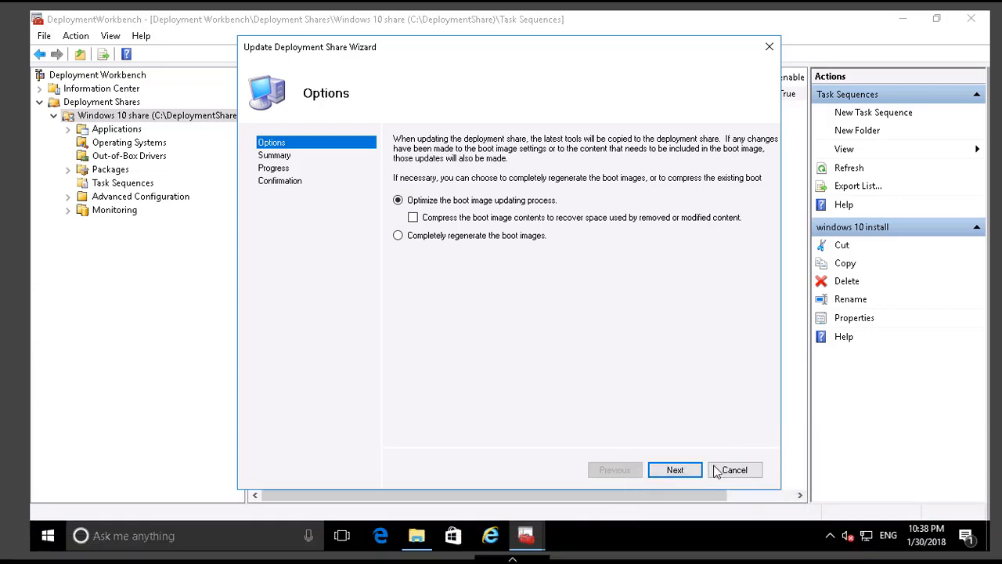
{"action": "left_click", "coordinate": [675, 470]}
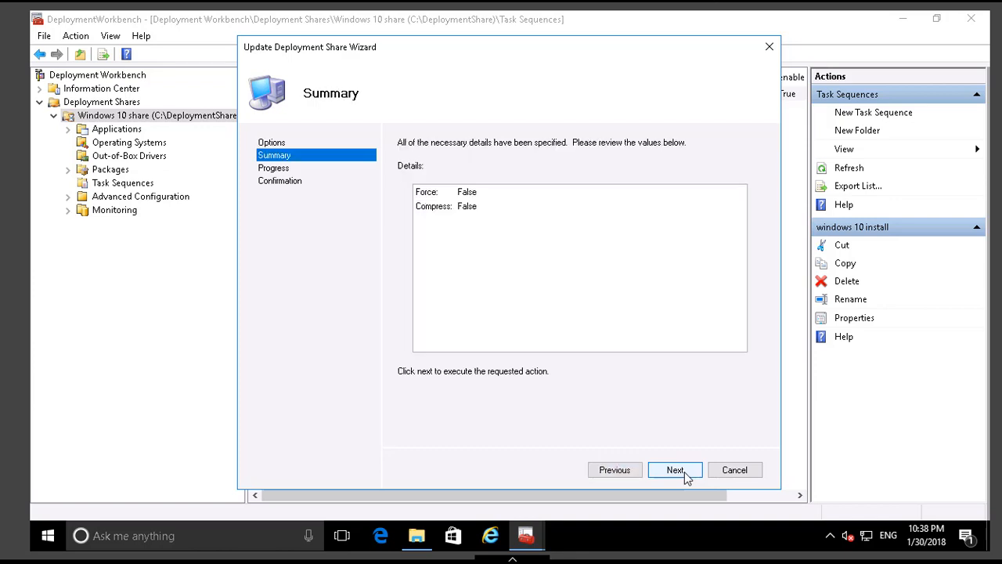
{"action": "left_click", "coordinate": [682, 470]}
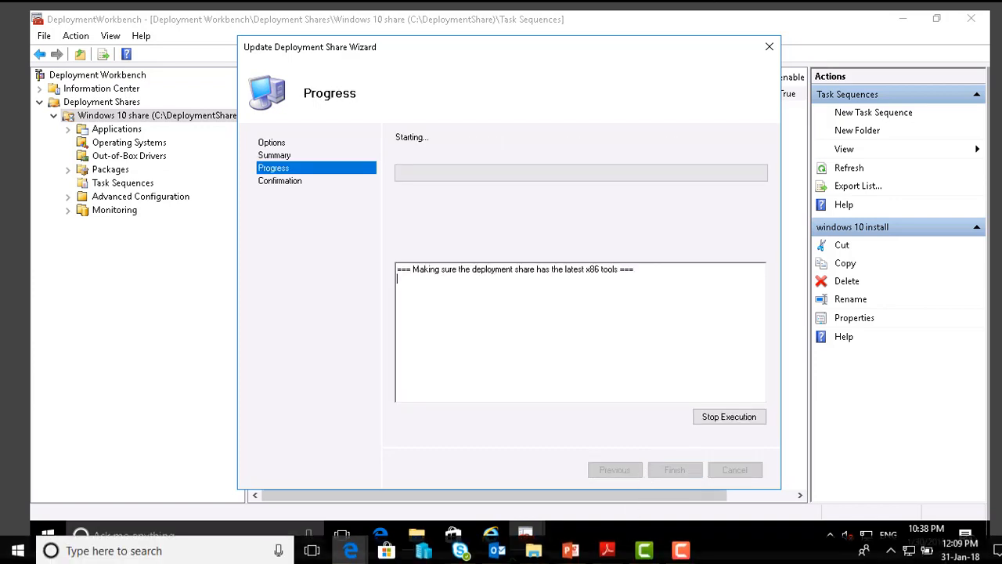
{"action": "left_click", "coordinate": [681, 549]}
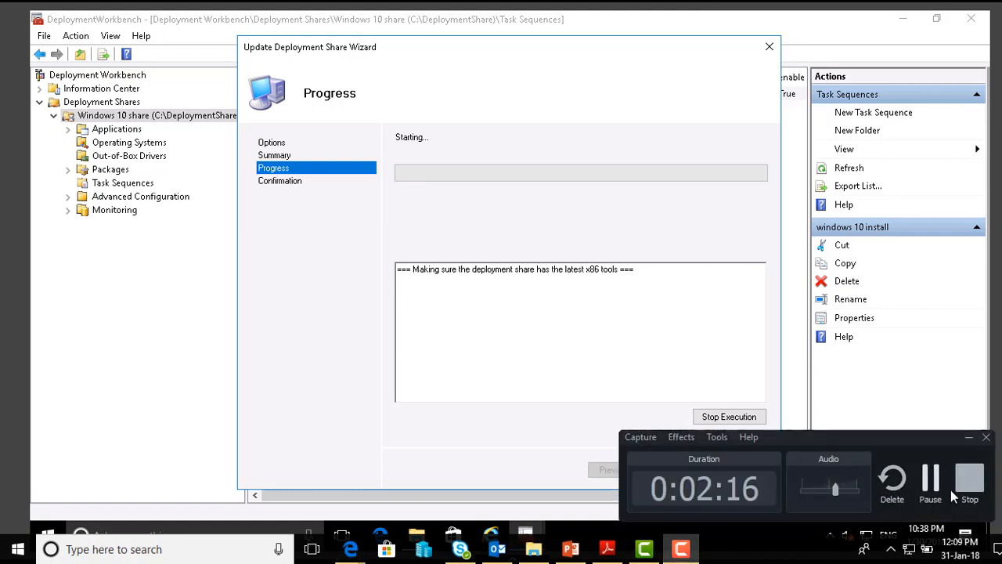
{"action": "left_click", "coordinate": [930, 479]}
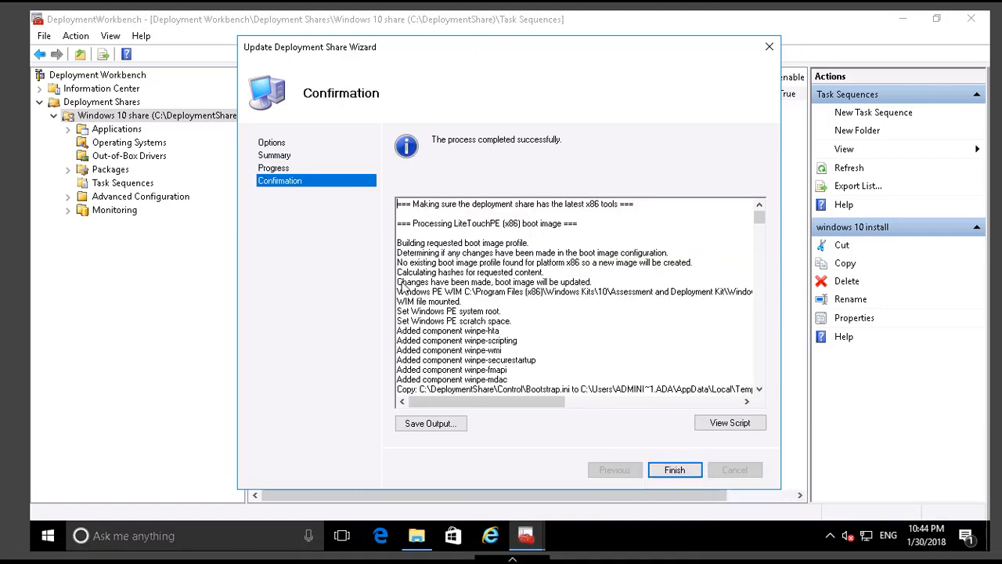
Close the completed share update and open the C:\DeploymentShare\Boot folder in File Explorer.
{"action": "left_click", "coordinate": [678, 473]}
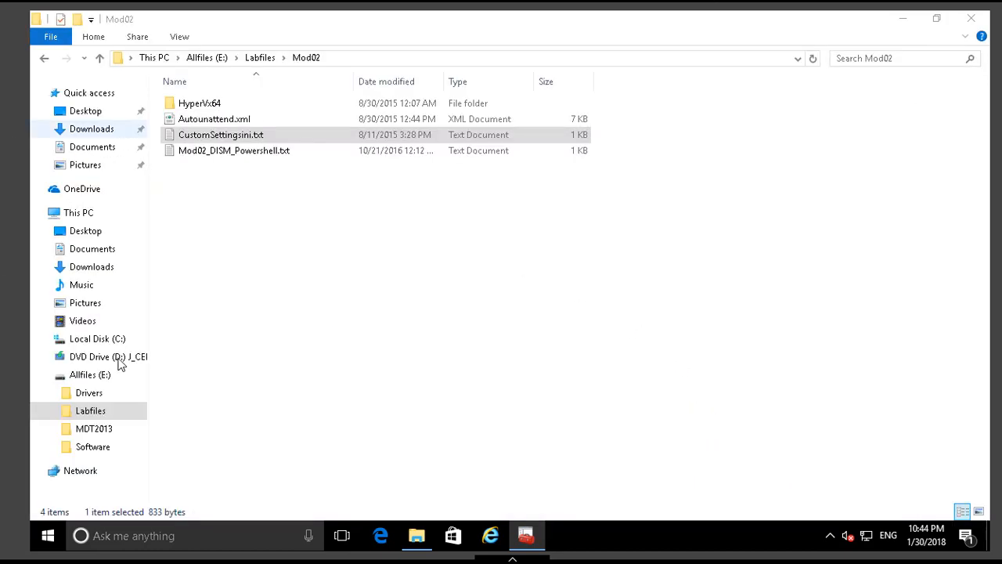
{"action": "left_click", "coordinate": [98, 339]}
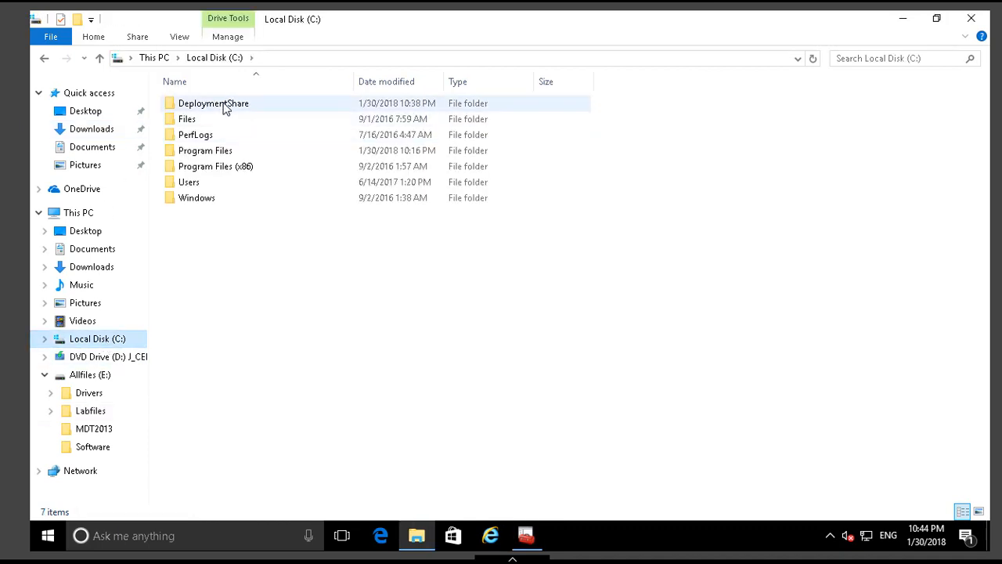
{"action": "double_click", "coordinate": [225, 108]}
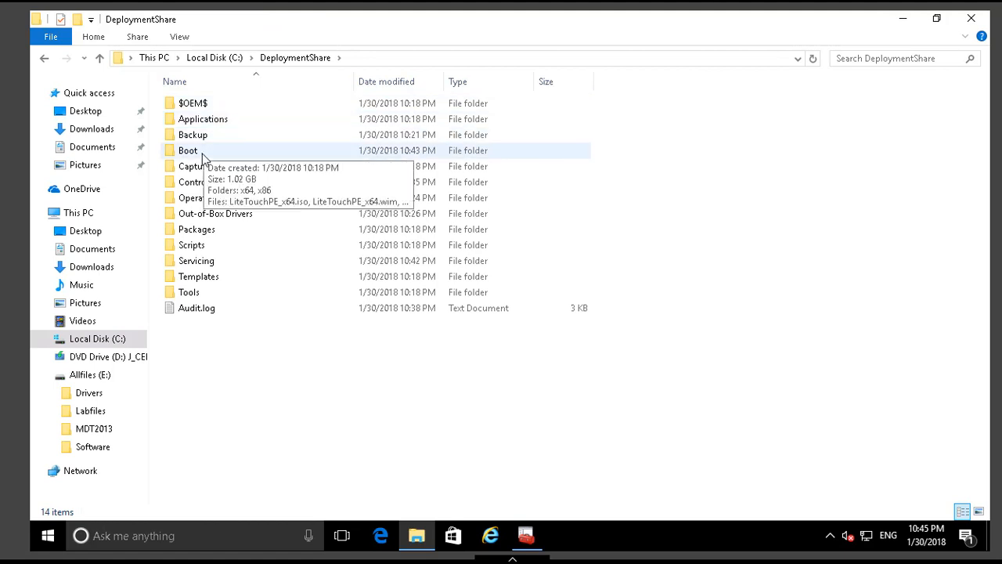
{"action": "double_click", "coordinate": [203, 153]}
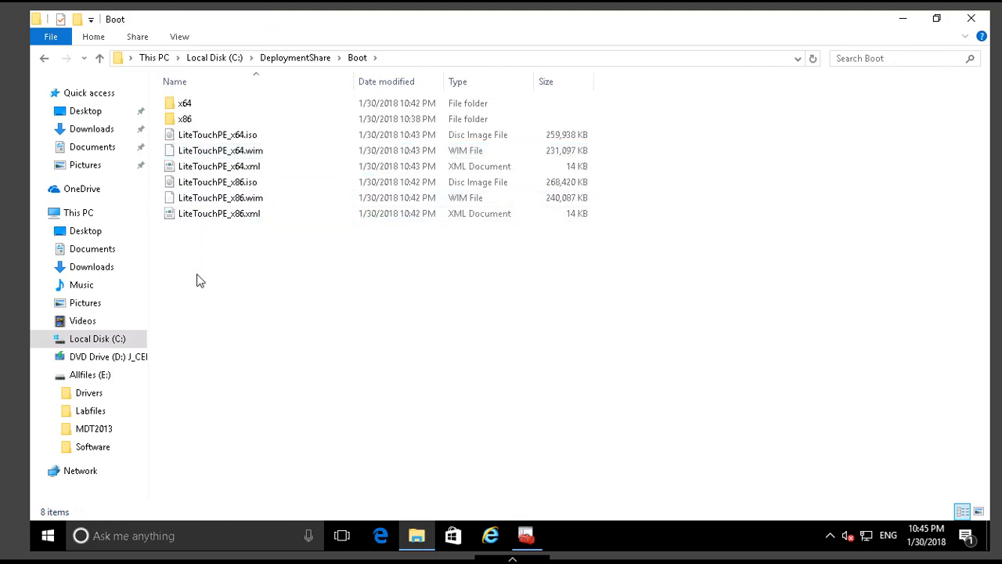